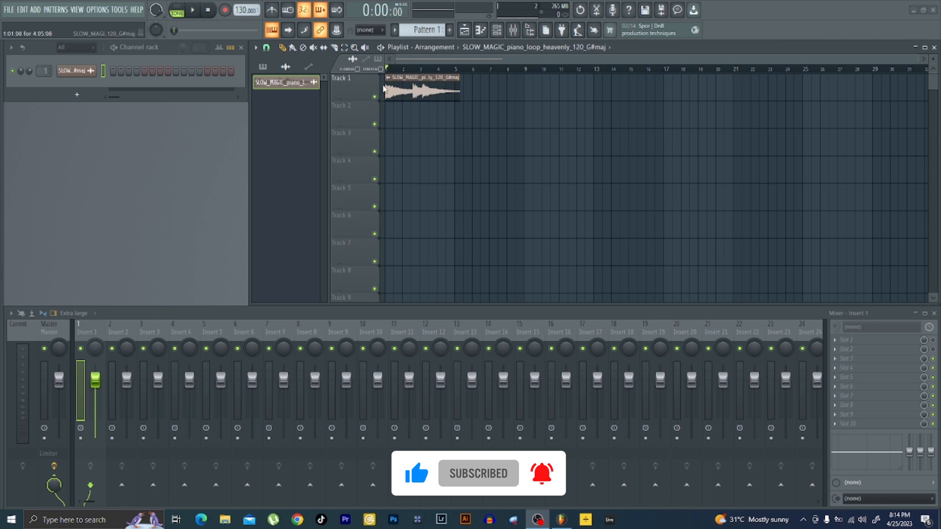
- Audition the piano loop on Track 1 of the playlist and open its audio clip settings
{"action": "key", "text": "space"}
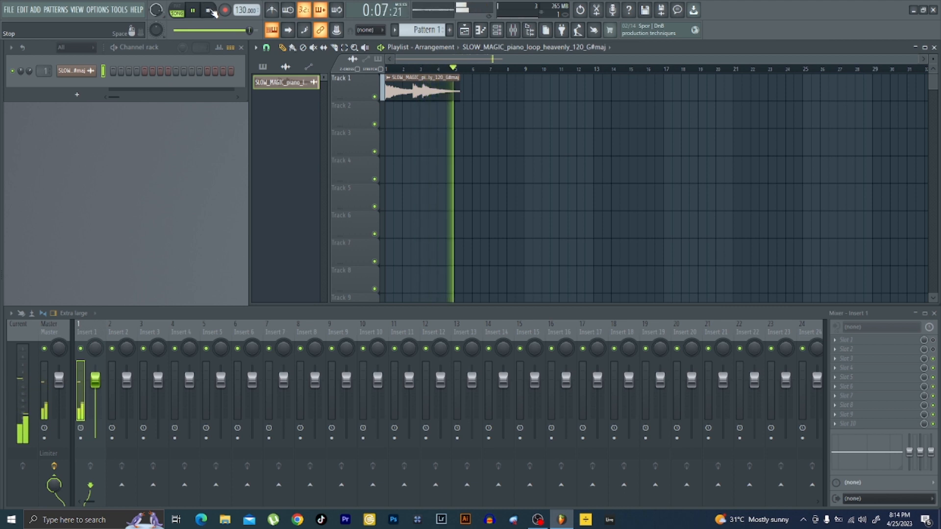
{"action": "left_click", "coordinate": [211, 11]}
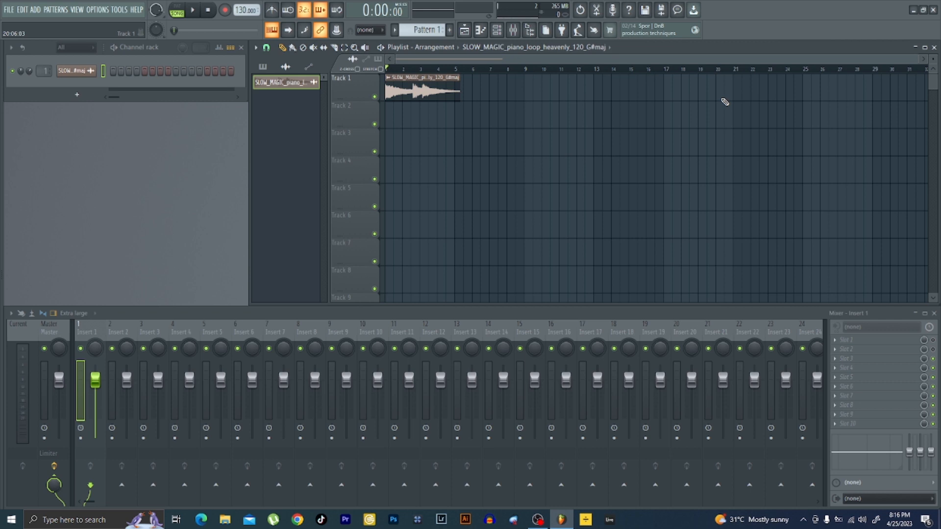
{"action": "double_click", "coordinate": [407, 89]}
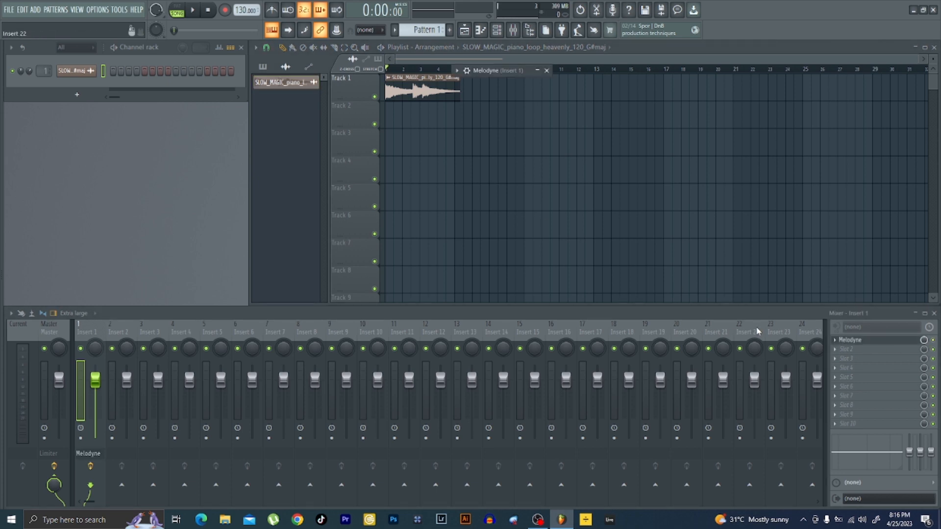
- Load Edison into the second effect slot of mixer Insert 1, after Melodyne, and close its window
{"action": "left_click", "coordinate": [839, 352]}
{"action": "left_click", "coordinate": [380, 238]}
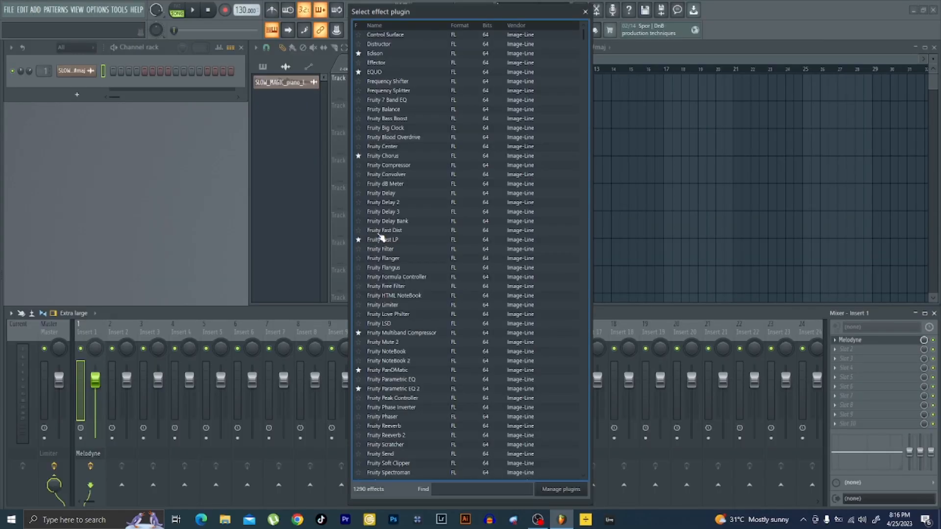
{"action": "type", "text": "edis"}
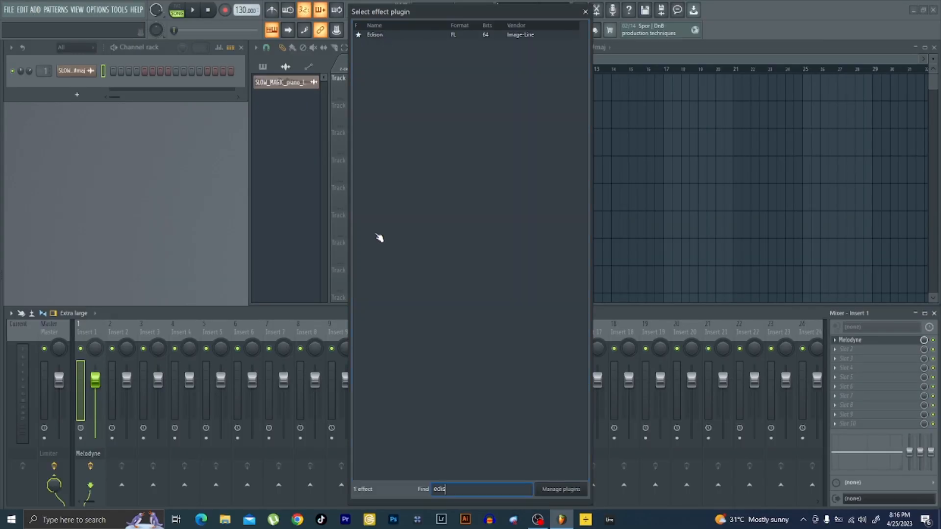
{"action": "double_click", "coordinate": [389, 35]}
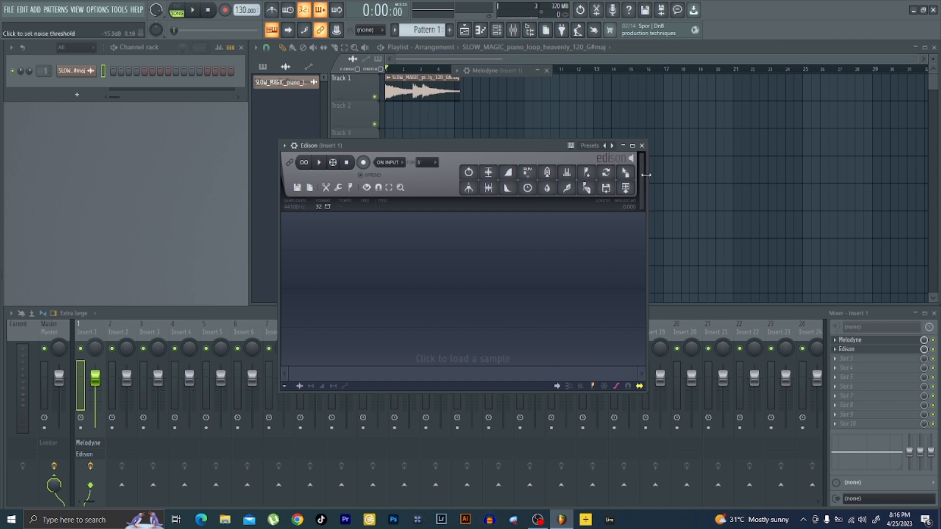
{"action": "left_click", "coordinate": [642, 145]}
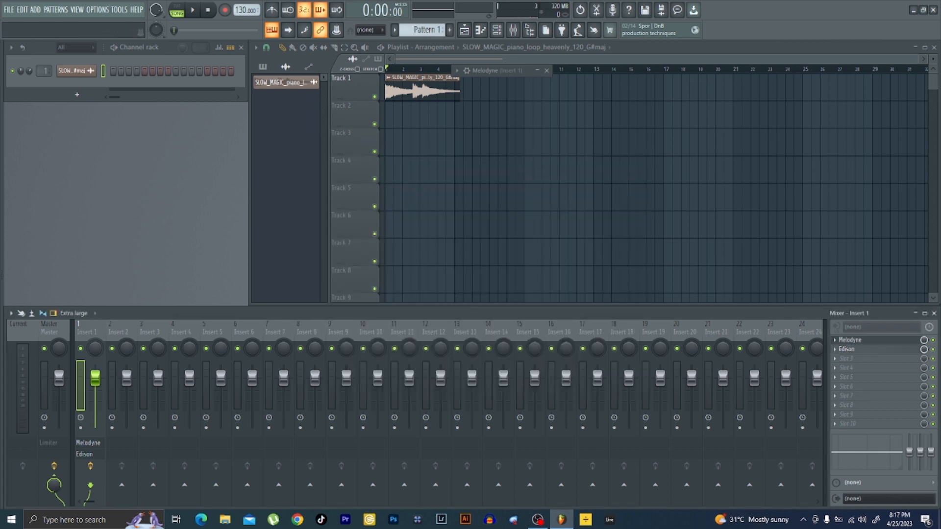
- Transfer the piano loop into Melodyne on Insert 1 by playing the clip through to its end
{"action": "double_click", "coordinate": [498, 69]}
{"action": "left_click_drag", "start_coordinate": [540, 72], "coordinate": [492, 144]}
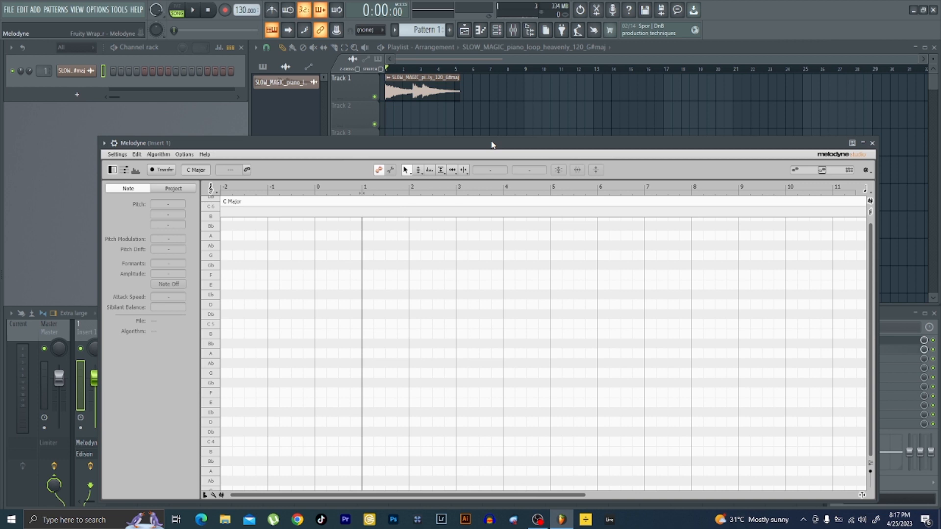
{"action": "left_click_drag", "start_coordinate": [493, 145], "coordinate": [490, 127]}
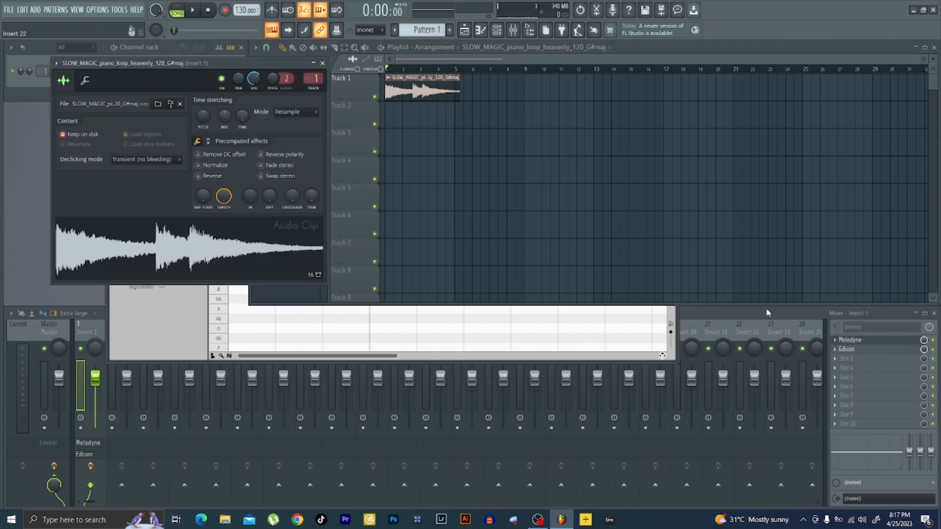
{"action": "left_click", "coordinate": [835, 340]}
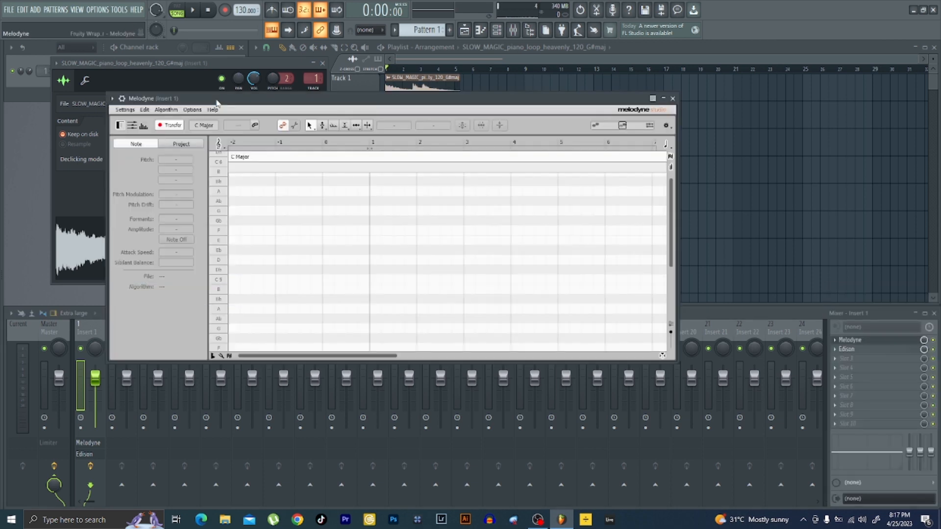
{"action": "left_click_drag", "start_coordinate": [216, 102], "coordinate": [317, 159]}
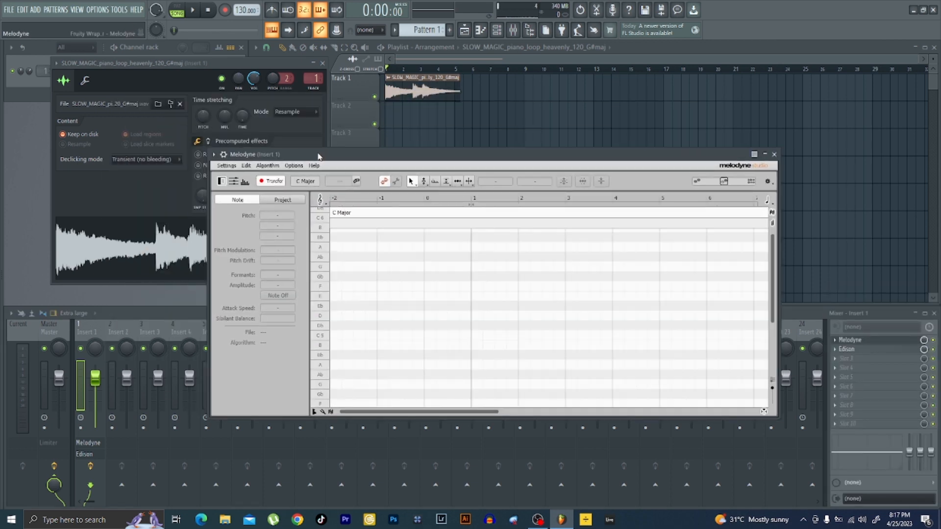
{"action": "left_click", "coordinate": [194, 15]}
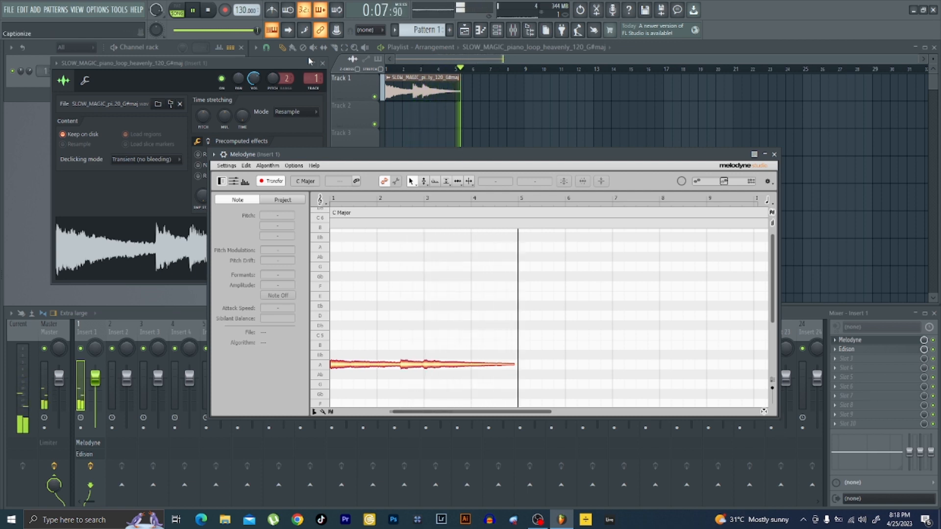
{"action": "left_click", "coordinate": [210, 11]}
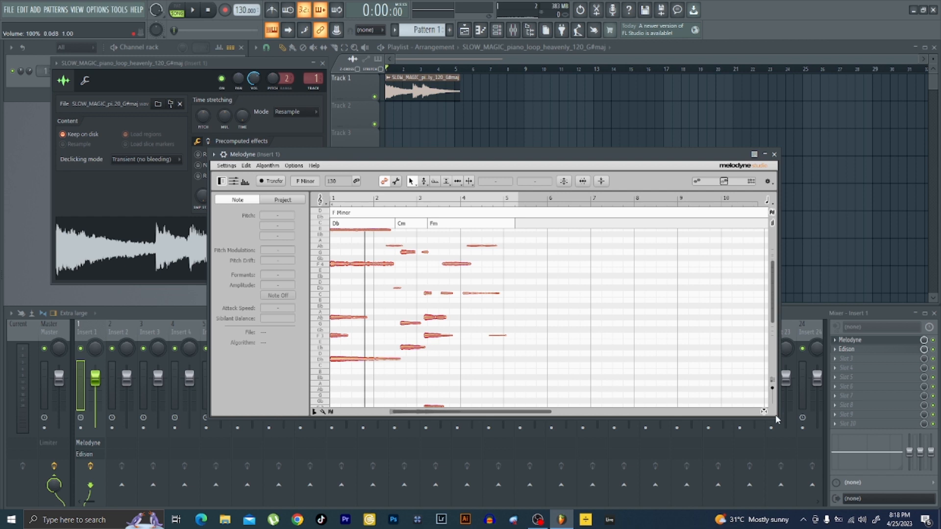
- Enlarge the Melodyne window and bring the detected notes of the whole loop into view
{"action": "left_click_drag", "start_coordinate": [776, 419], "coordinate": [811, 481]}
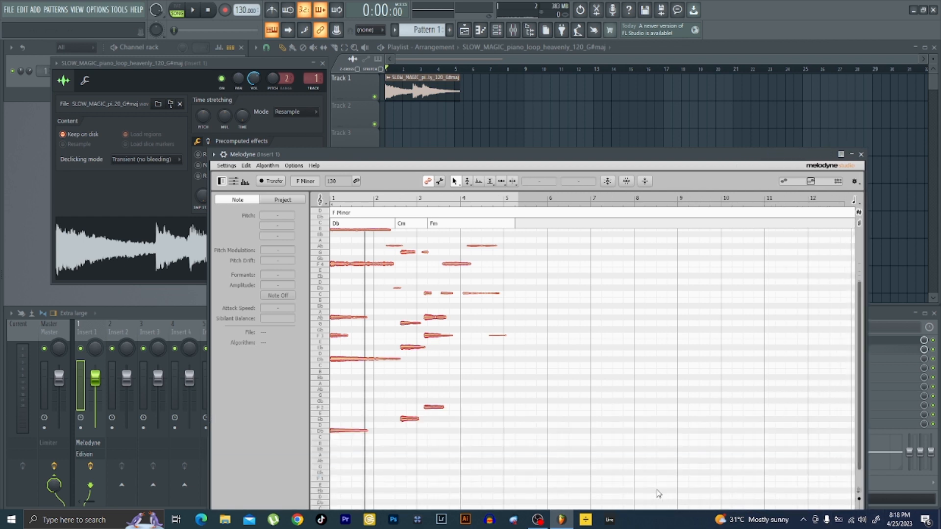
{"action": "left_click_drag", "start_coordinate": [485, 154], "coordinate": [505, 63]}
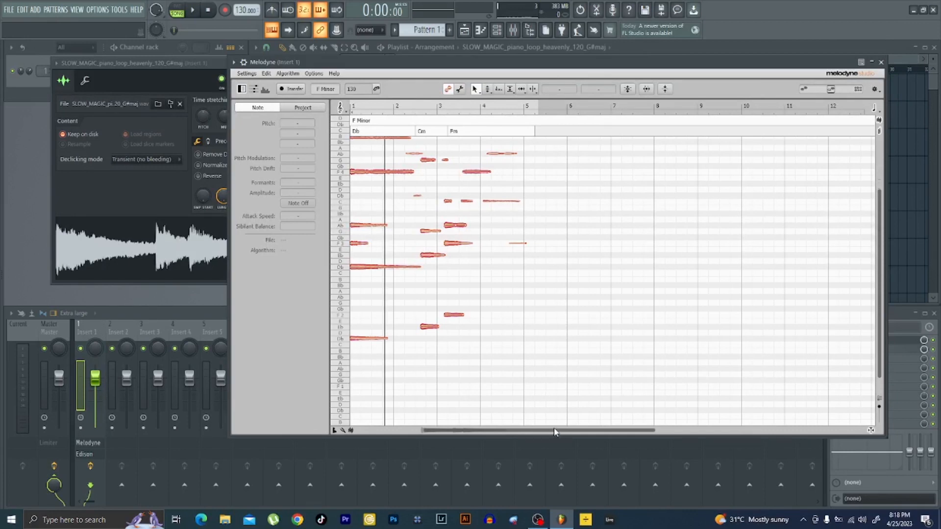
{"action": "left_click_drag", "start_coordinate": [554, 434], "coordinate": [485, 427]}
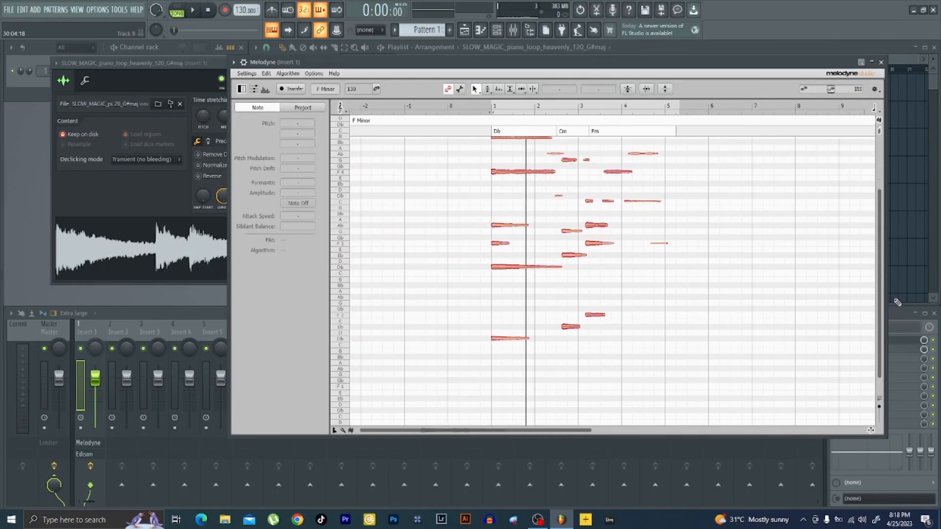
{"action": "left_click_drag", "start_coordinate": [882, 300], "coordinate": [879, 242]}
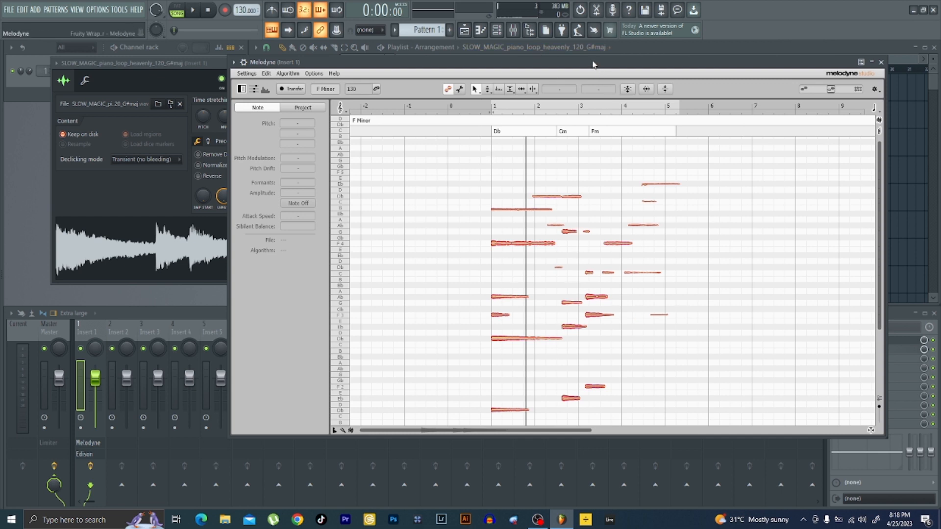
- Mute the original piano loop clip on Track 1 of the playlist
{"action": "left_click_drag", "start_coordinate": [597, 63], "coordinate": [610, 195]}
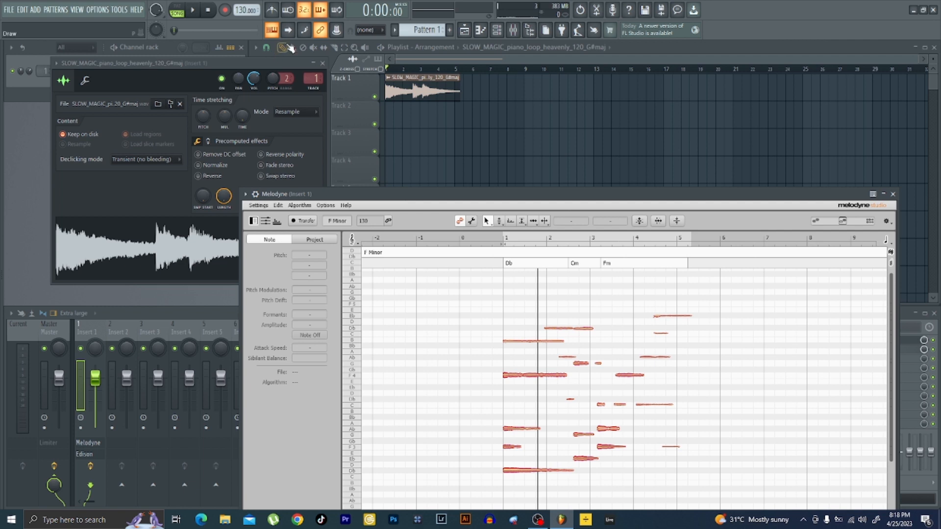
{"action": "left_click", "coordinate": [314, 49]}
{"action": "left_click", "coordinate": [416, 93]}
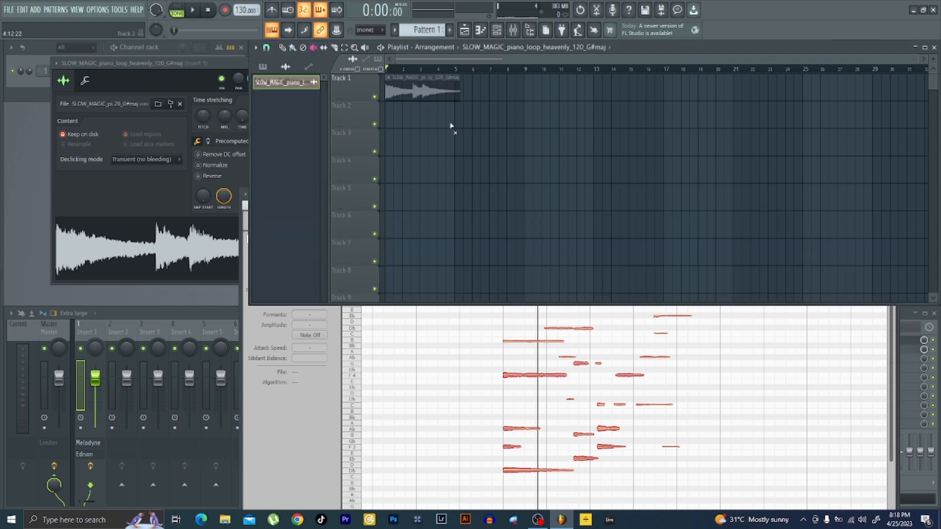
- Play back the transferred notes within Melodyne
{"action": "left_click", "coordinate": [302, 452]}
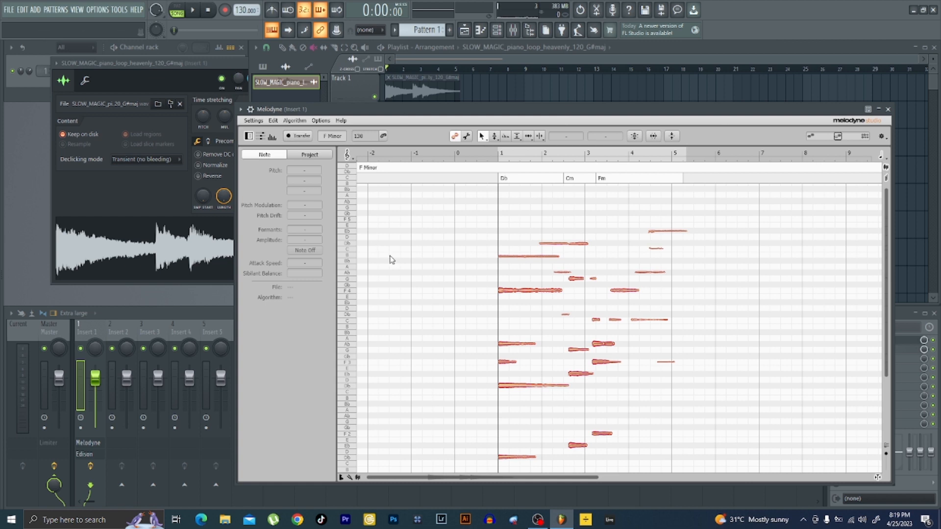
{"action": "key", "text": "space"}
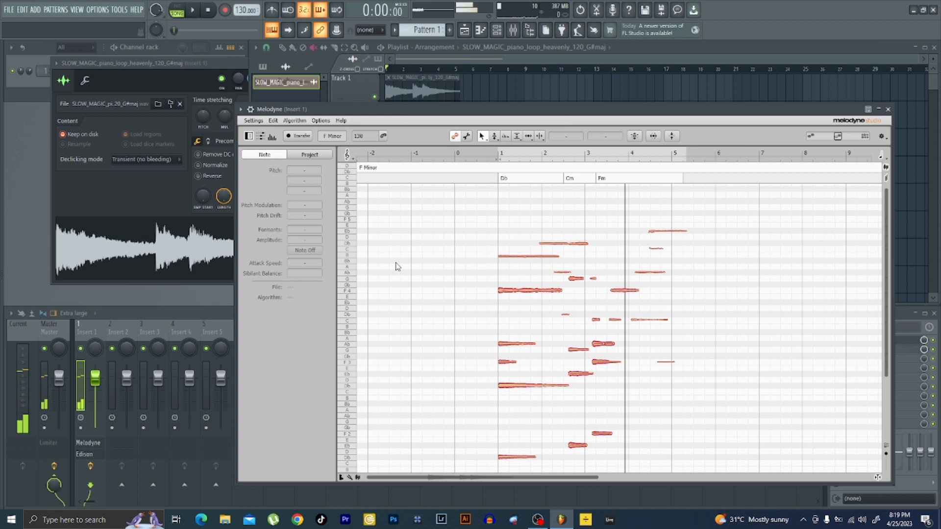
{"action": "key", "text": "space"}
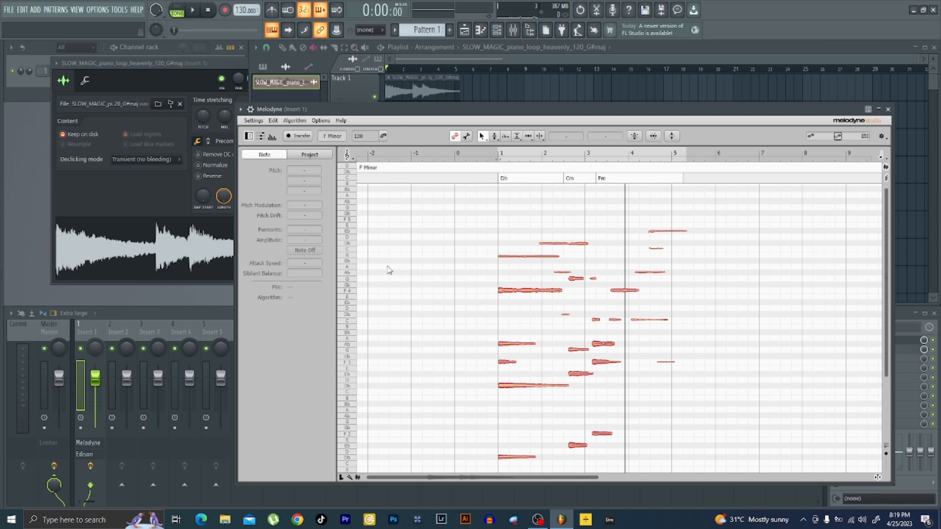
- Save the detected notes as the MIDI file midi.mid on the Desktop, replacing the existing file
{"action": "left_click", "coordinate": [254, 120]}
{"action": "left_click", "coordinate": [258, 136]}
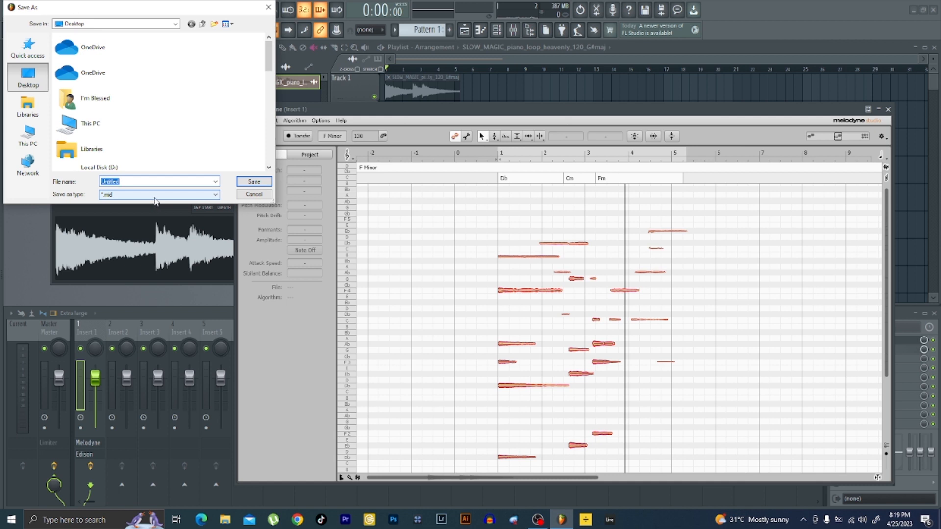
{"action": "type", "text": "mid"}
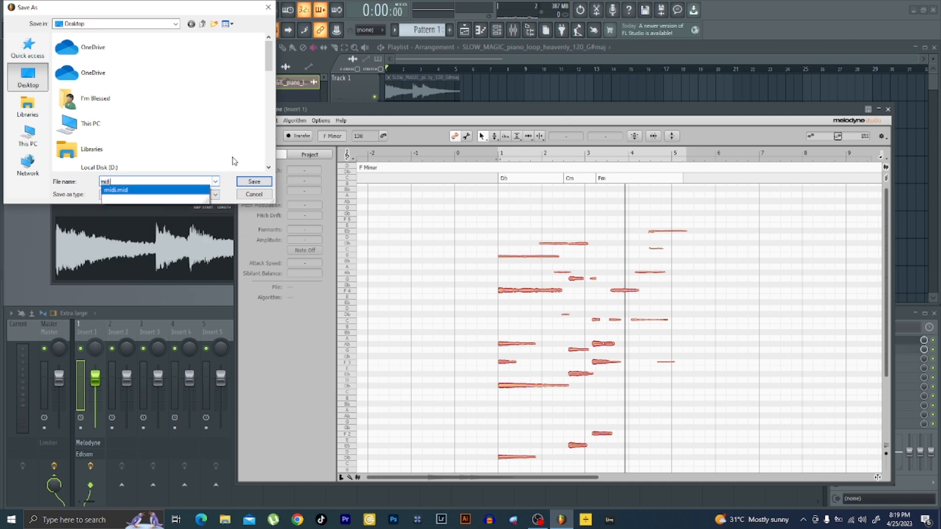
{"action": "left_click", "coordinate": [248, 182]}
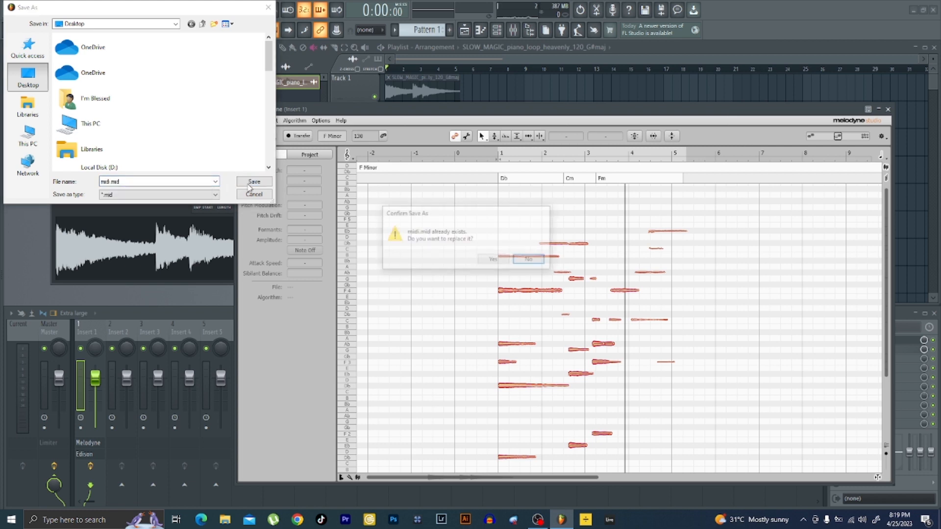
{"action": "left_click", "coordinate": [493, 261]}
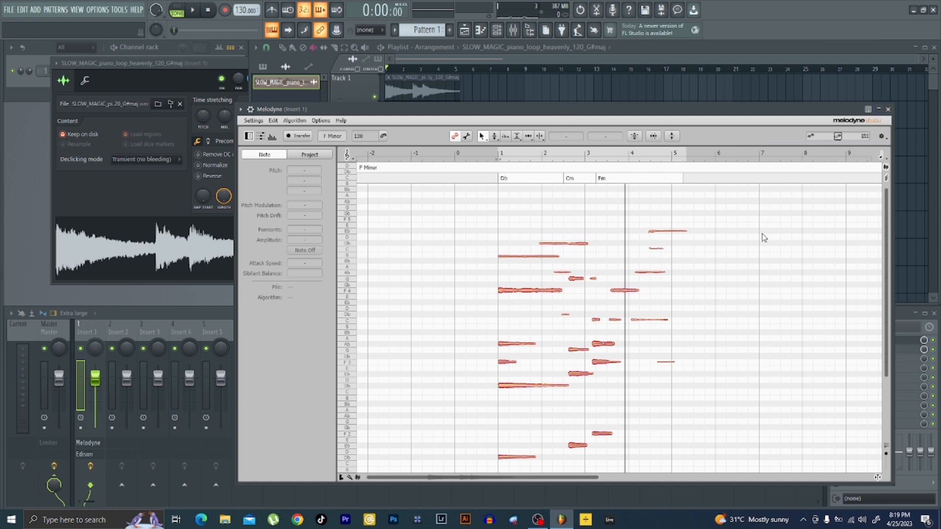
- Audition individual notes of the first chord with the Pitch tool, including Db 3, F 3, Ab 3 and F 4
{"action": "left_click", "coordinate": [494, 137]}
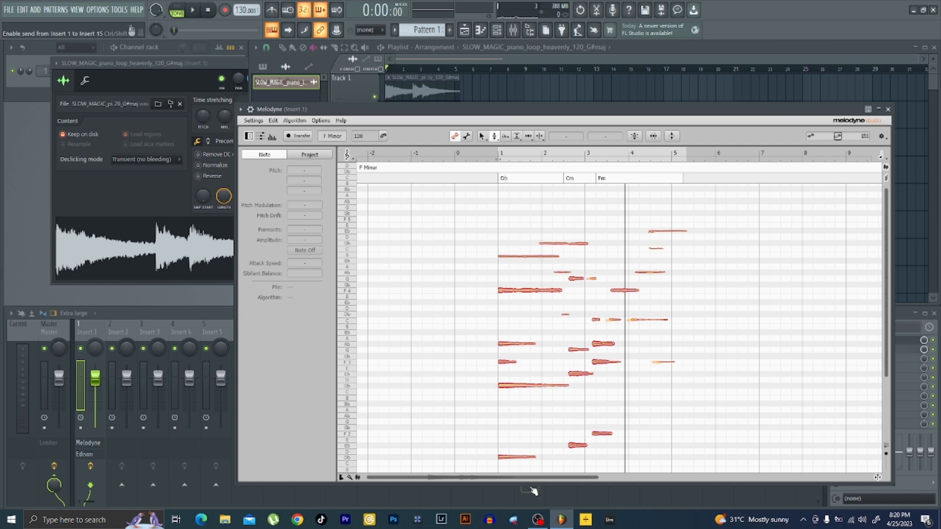
{"action": "left_click", "coordinate": [517, 384]}
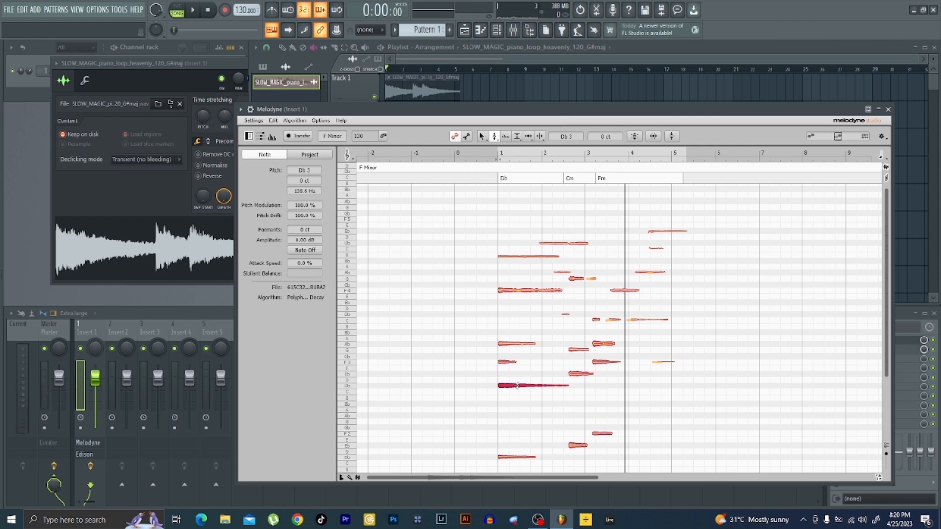
{"action": "left_click", "coordinate": [509, 363]}
{"action": "left_click", "coordinate": [506, 345]}
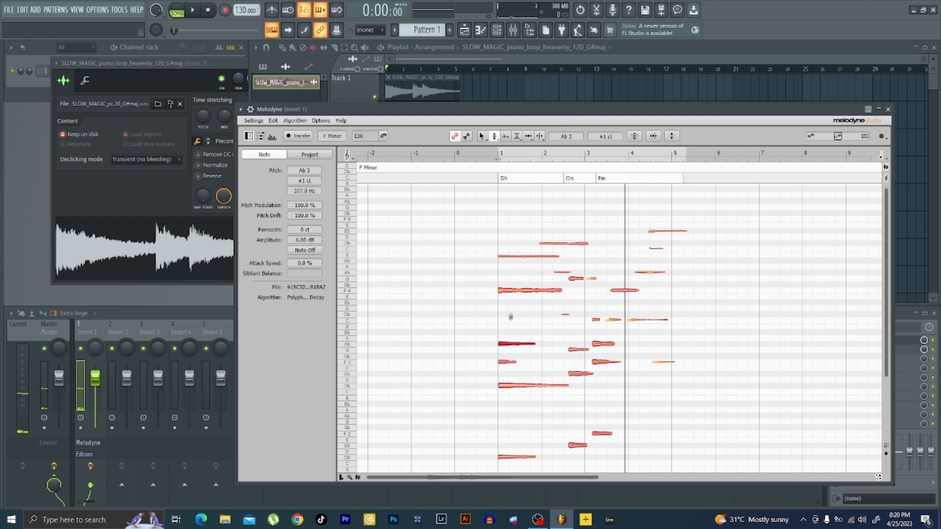
{"action": "left_click", "coordinate": [506, 290]}
{"action": "left_click", "coordinate": [531, 386]}
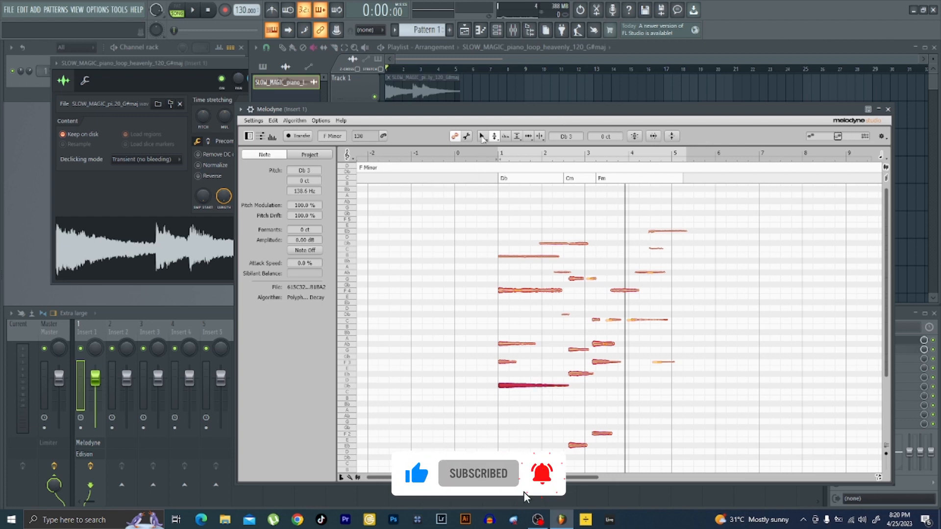
- Delete every note above and below the Db 3 note at bar 1, leaving only that one
{"action": "left_click_drag", "start_coordinate": [456, 199], "coordinate": [787, 330]}
{"action": "left_click", "coordinate": [780, 323]}
{"action": "left_click_drag", "start_coordinate": [465, 212], "coordinate": [687, 375]}
{"action": "key", "text": "Delete"}
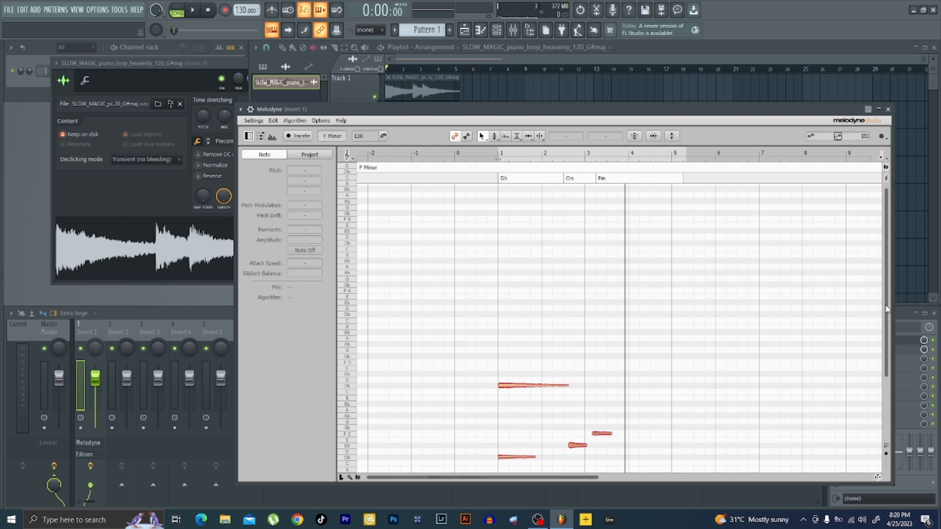
{"action": "left_click_drag", "start_coordinate": [887, 310], "coordinate": [887, 357]}
{"action": "left_click_drag", "start_coordinate": [714, 331], "coordinate": [435, 431]}
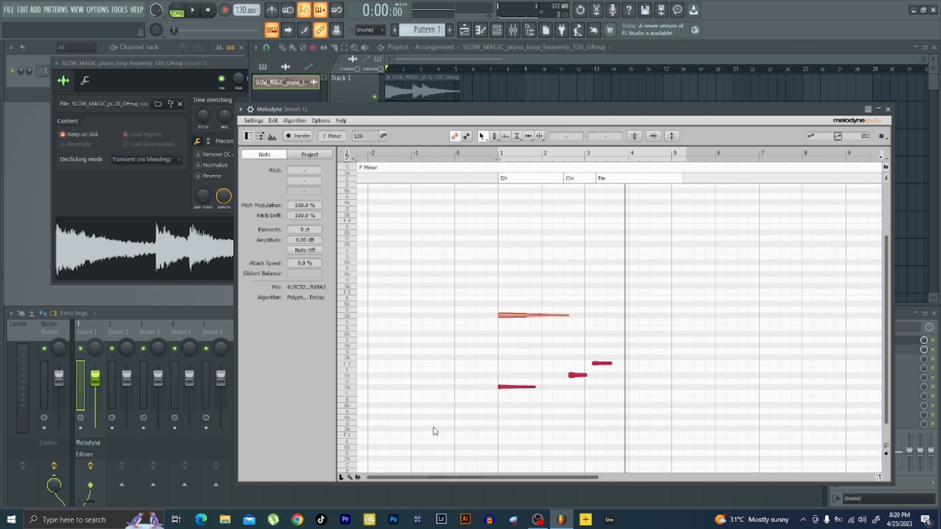
{"action": "key", "text": "Delete"}
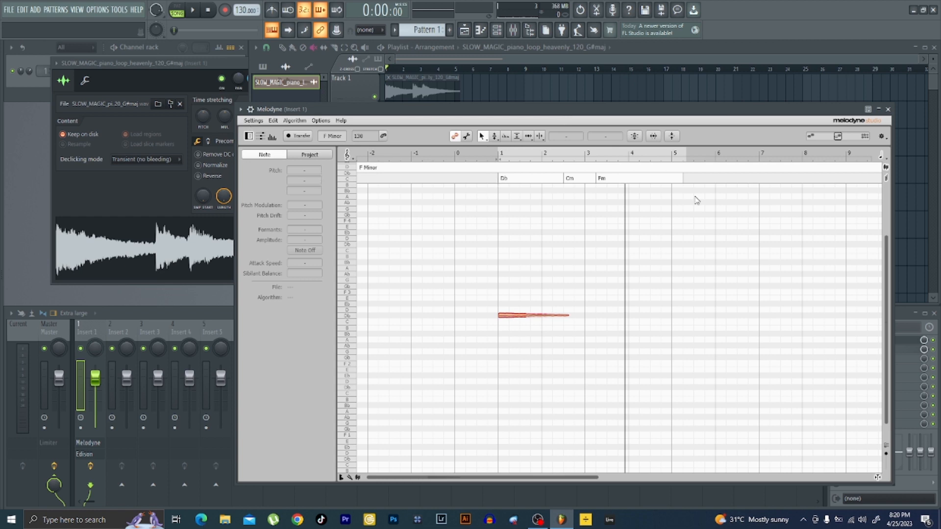
- Record the playback of the isolated Db 3 note from Melodyne into Edison on mixer Insert 1
{"action": "left_click", "coordinate": [473, 191]}
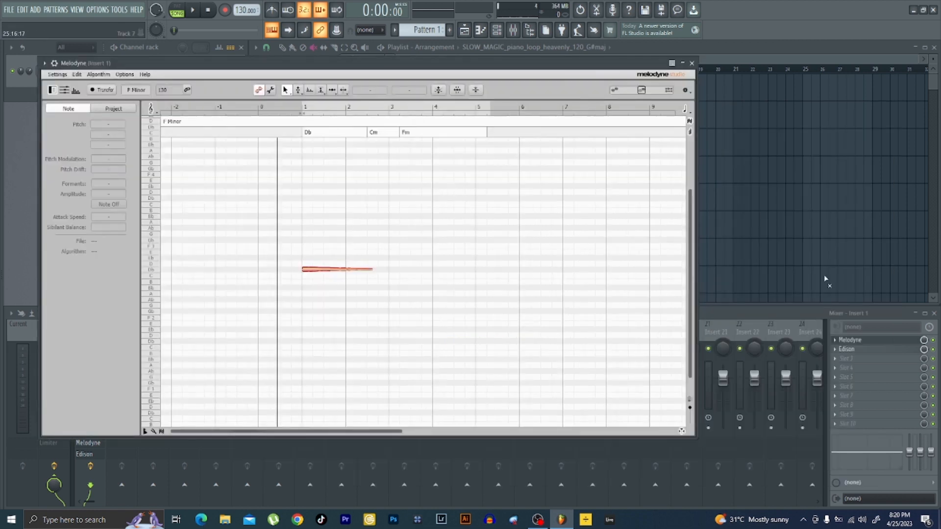
{"action": "left_click", "coordinate": [871, 350]}
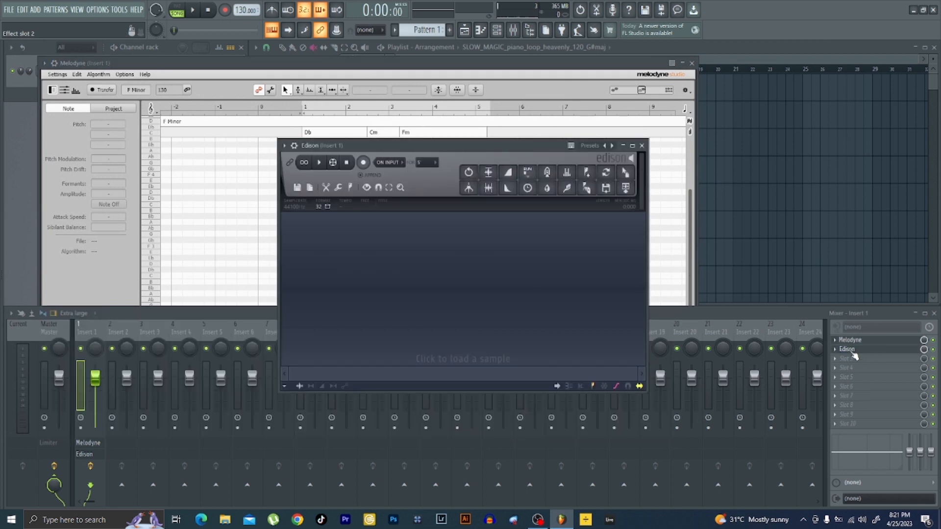
{"action": "left_click", "coordinate": [363, 162]}
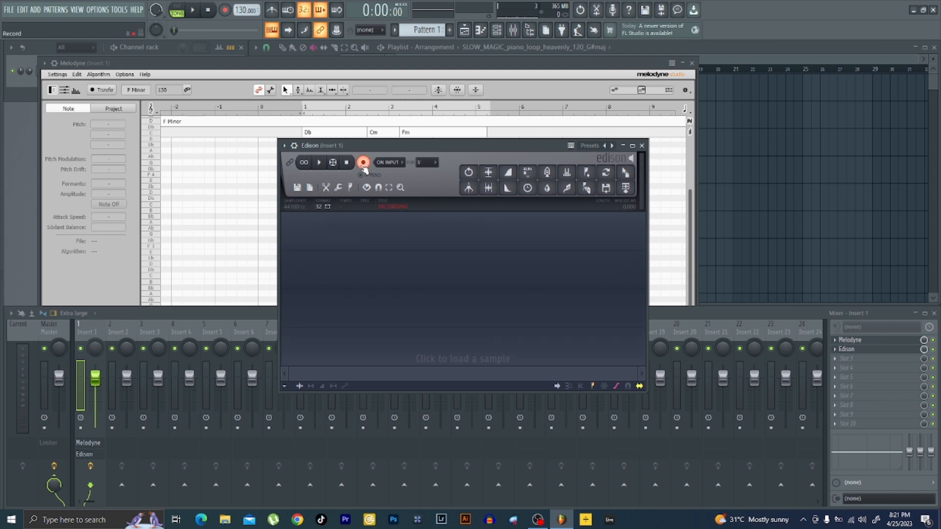
{"action": "left_click", "coordinate": [397, 67]}
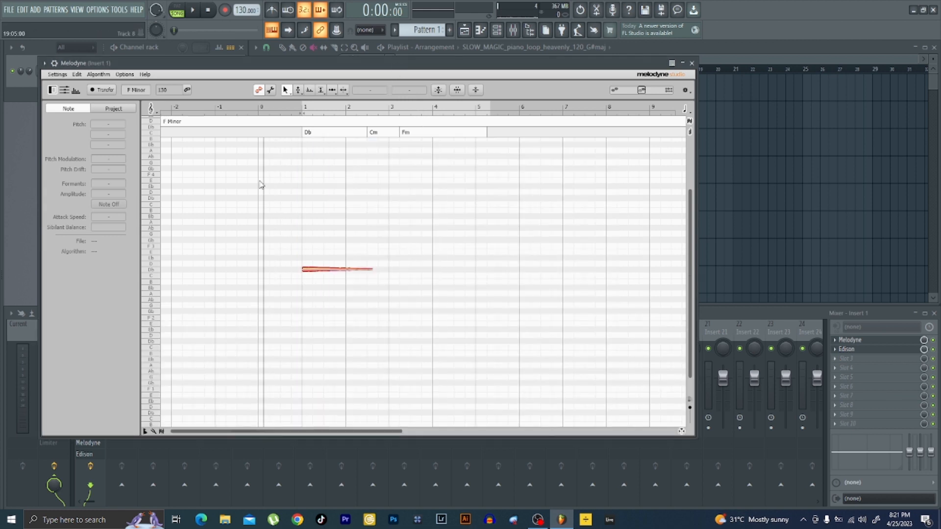
{"action": "key", "text": "space"}
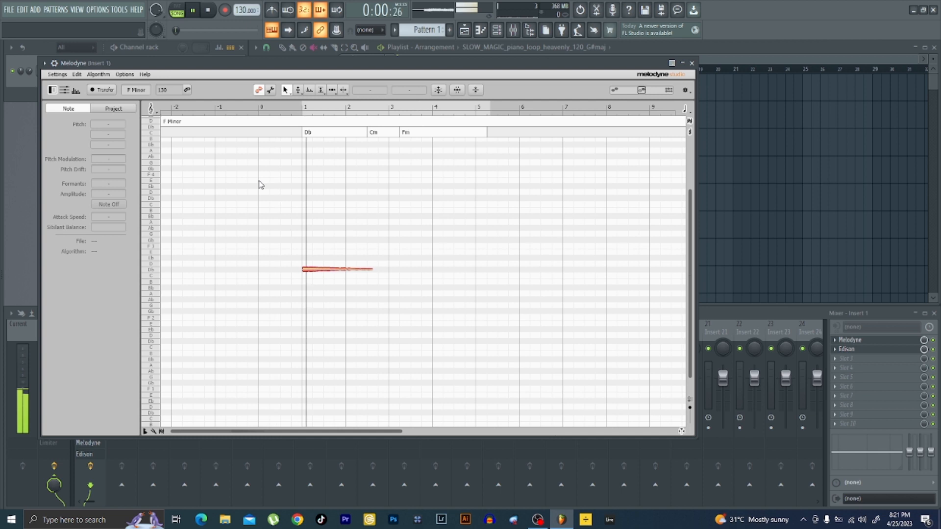
{"action": "left_click", "coordinate": [691, 63]}
{"action": "key", "text": "space"}
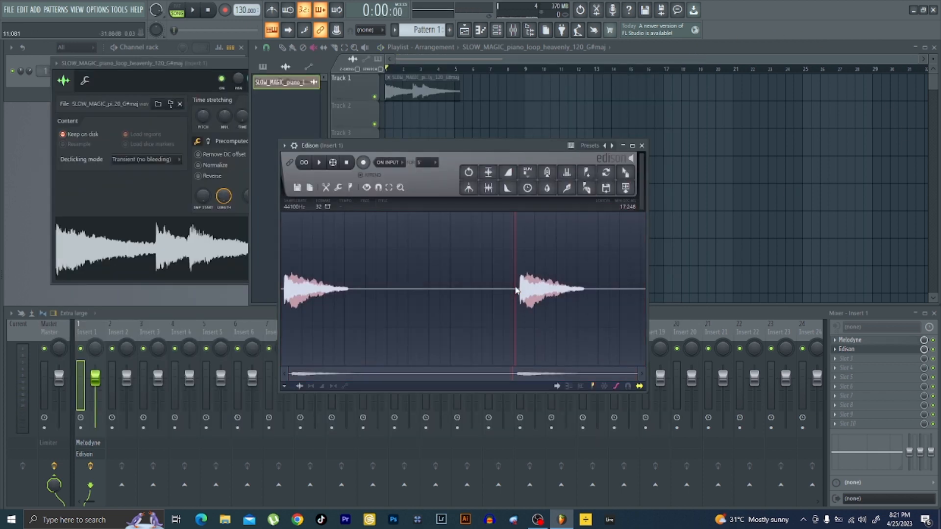
- Trim the Edison recording by deleting the first take and the silence before the remaining note
{"action": "left_click_drag", "start_coordinate": [518, 290], "coordinate": [273, 361]}
{"action": "key", "text": "Delete"}
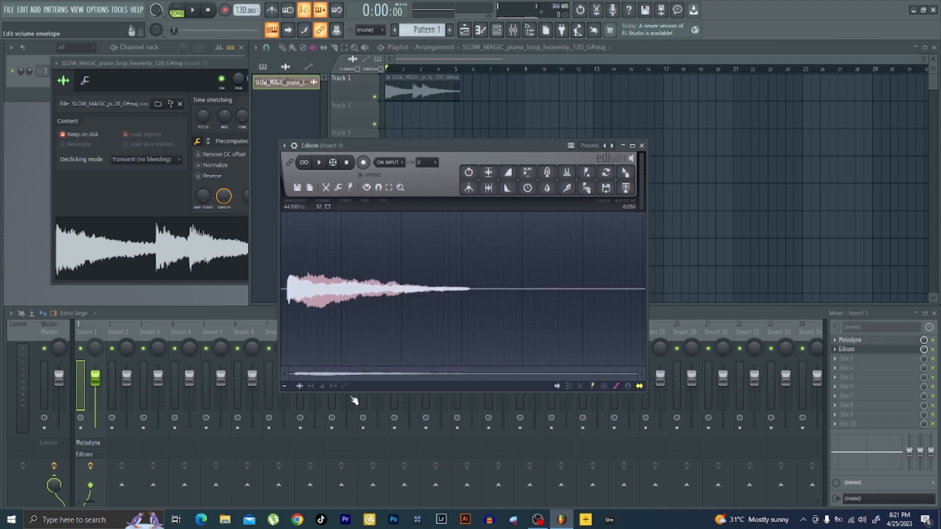
{"action": "left_click_drag", "start_coordinate": [637, 375], "coordinate": [332, 345]}
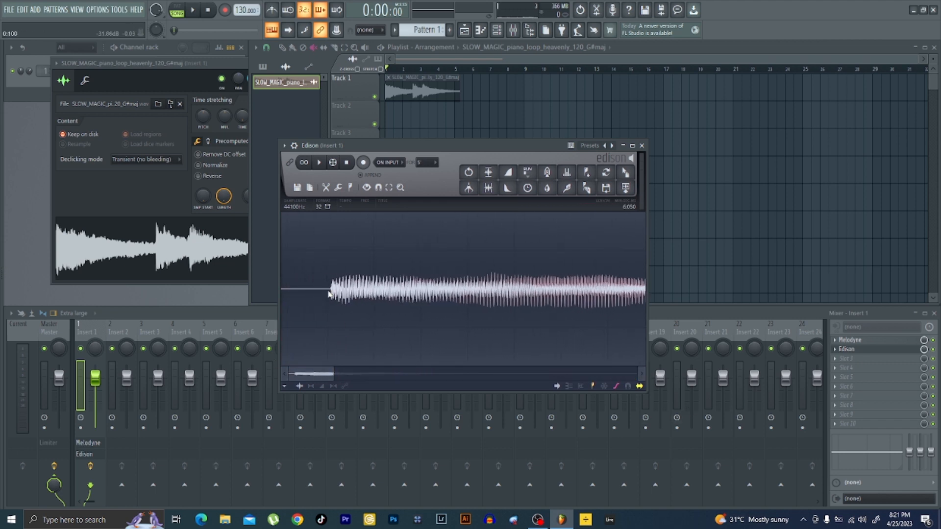
{"action": "left_click_drag", "start_coordinate": [330, 294], "coordinate": [104, 292]}
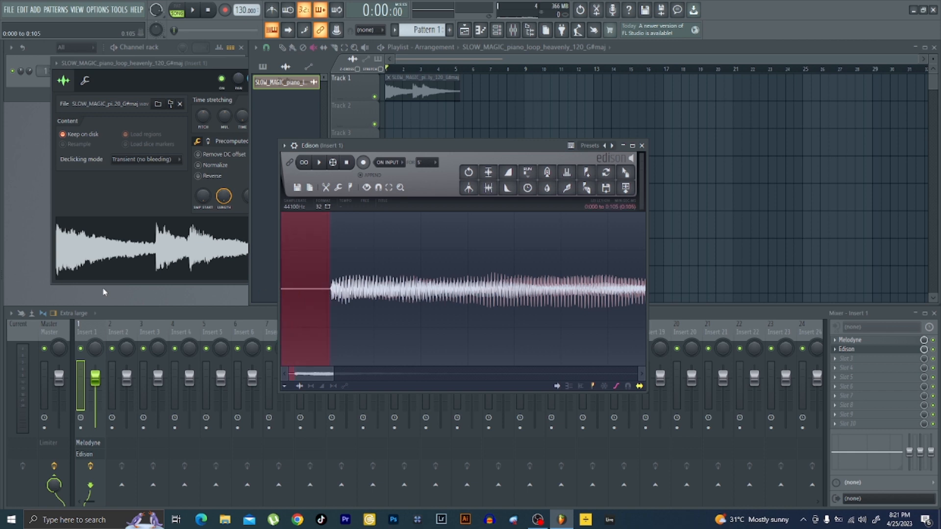
{"action": "key", "text": "Delete"}
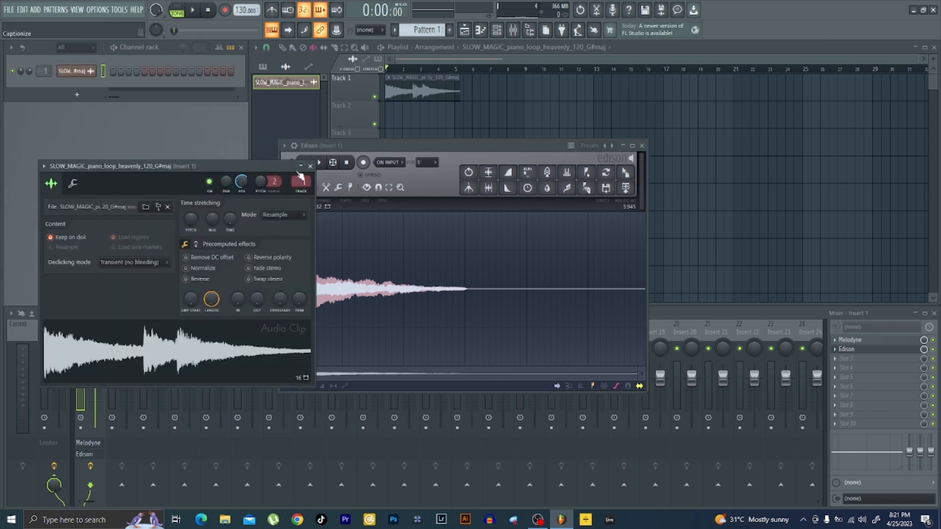
- Load the trimmed Edison recording into the channel rack in place of the loop's channel and preview the sample
{"action": "left_click", "coordinate": [311, 166]}
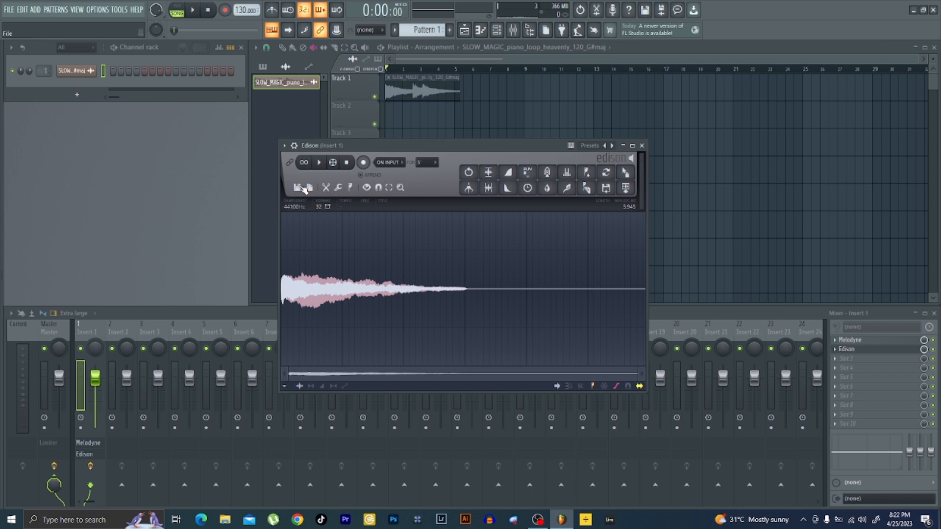
{"action": "left_click_drag", "start_coordinate": [625, 173], "coordinate": [77, 87]}
{"action": "left_click", "coordinate": [76, 71]}
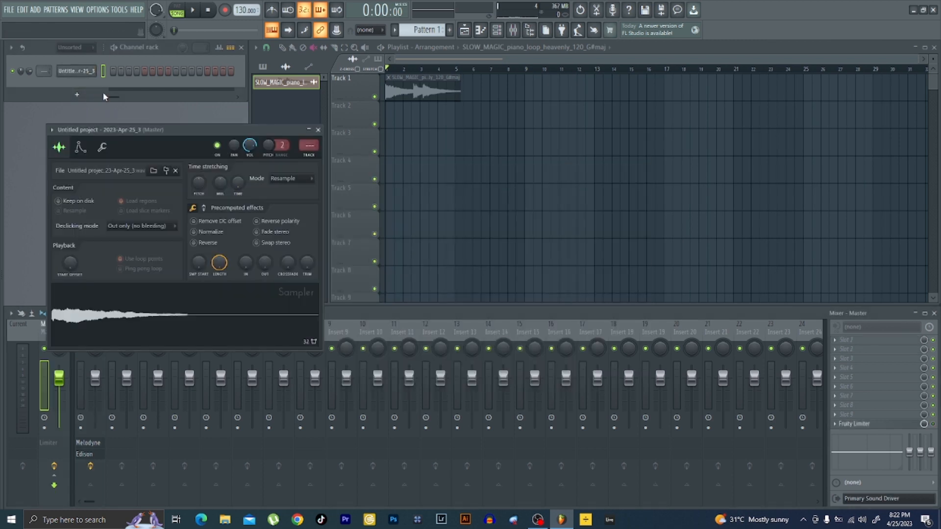
{"action": "left_click", "coordinate": [178, 330]}
{"action": "left_click", "coordinate": [318, 129]}
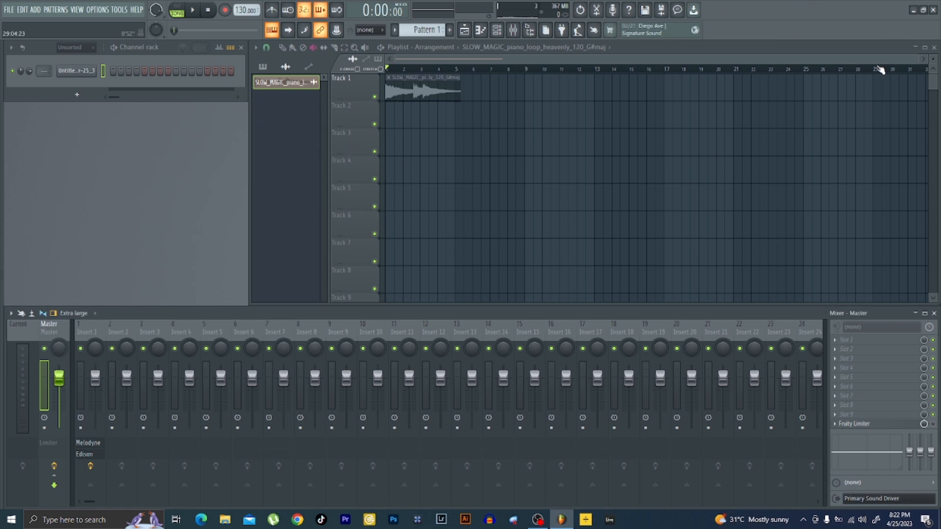
- Import the midi file from the desktop into the channel rack and show its notes in the piano roll
{"action": "left_click", "coordinate": [924, 11]}
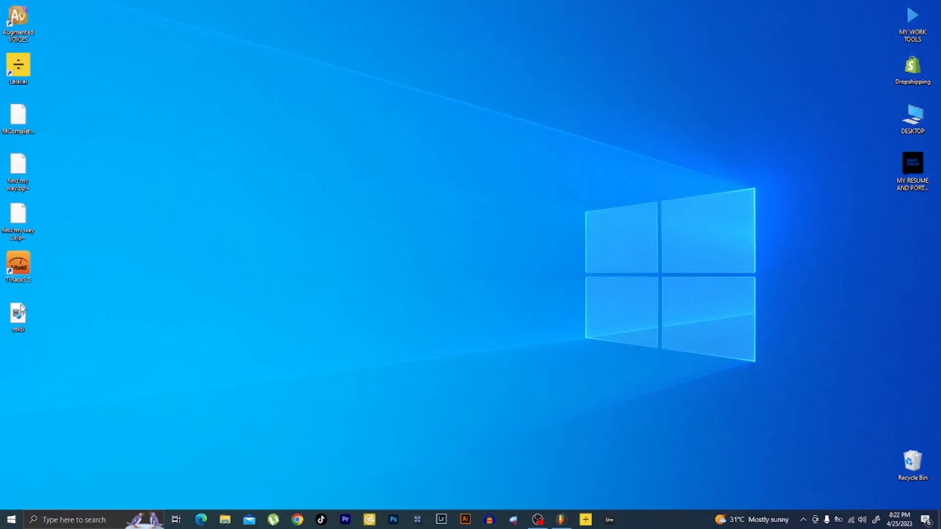
{"action": "left_click_drag", "start_coordinate": [24, 329], "coordinate": [105, 87]}
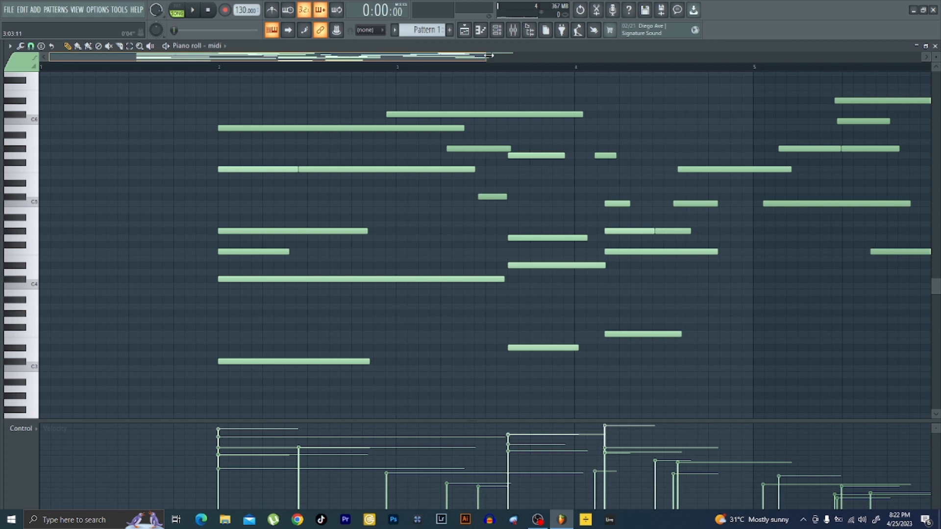
{"action": "left_click_drag", "start_coordinate": [870, 58], "coordinate": [701, 56]}
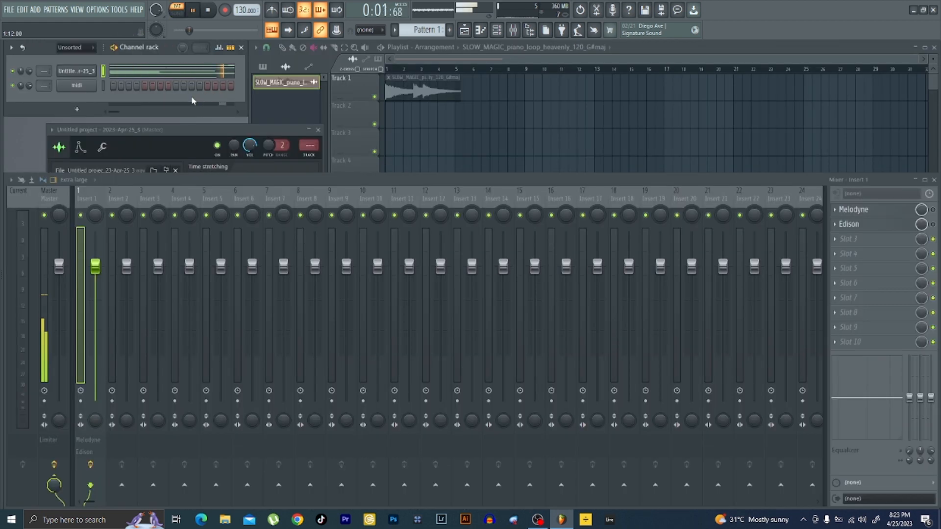
- Check the imported notes in the sampled note channel's piano roll during playback, ending with playback stopped
{"action": "left_click", "coordinate": [166, 72]}
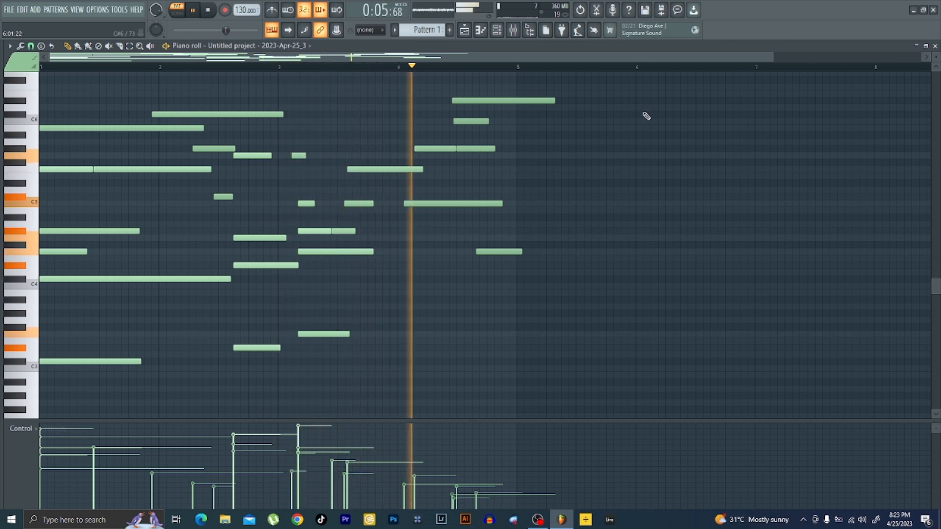
{"action": "key", "text": "space"}
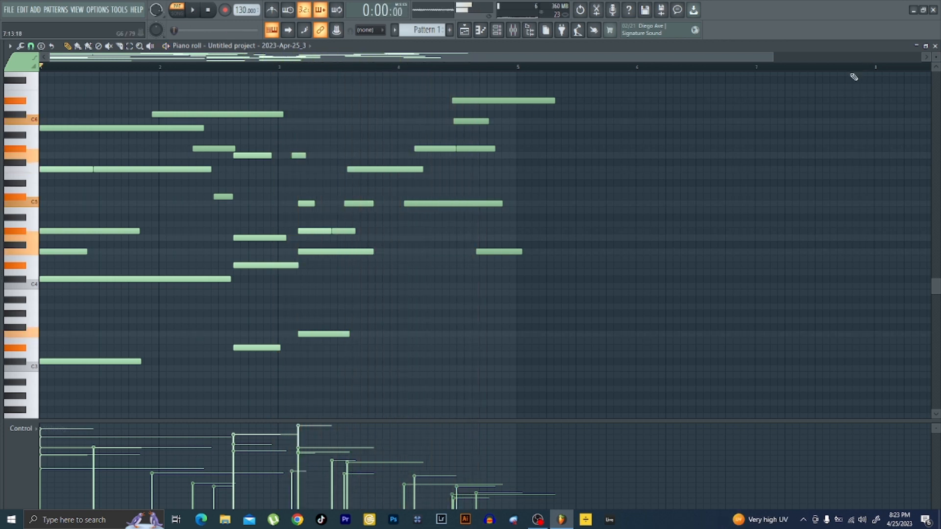
{"action": "left_click", "coordinate": [211, 11]}
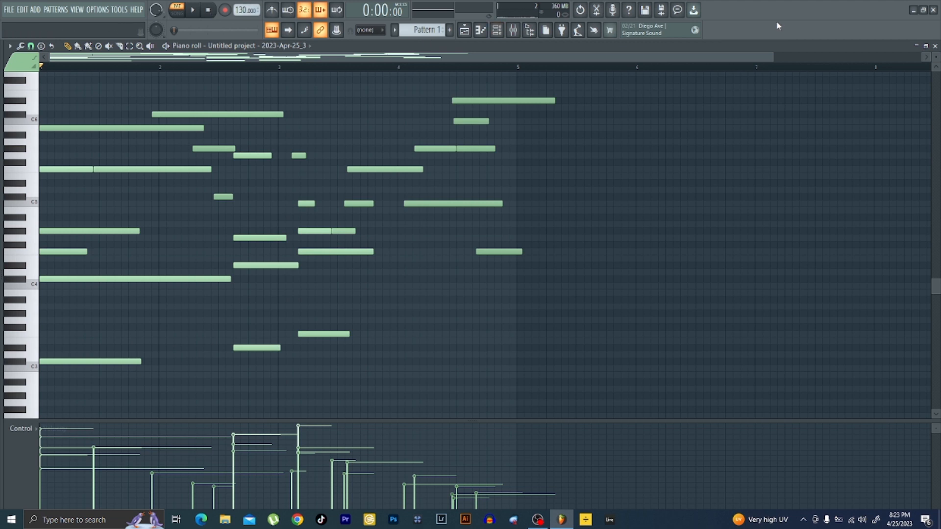
- Slice the first chord's notes halfway through bar 1 in the piano roll with the Slice tool
{"action": "left_click_drag", "start_coordinate": [774, 56], "coordinate": [534, 56]}
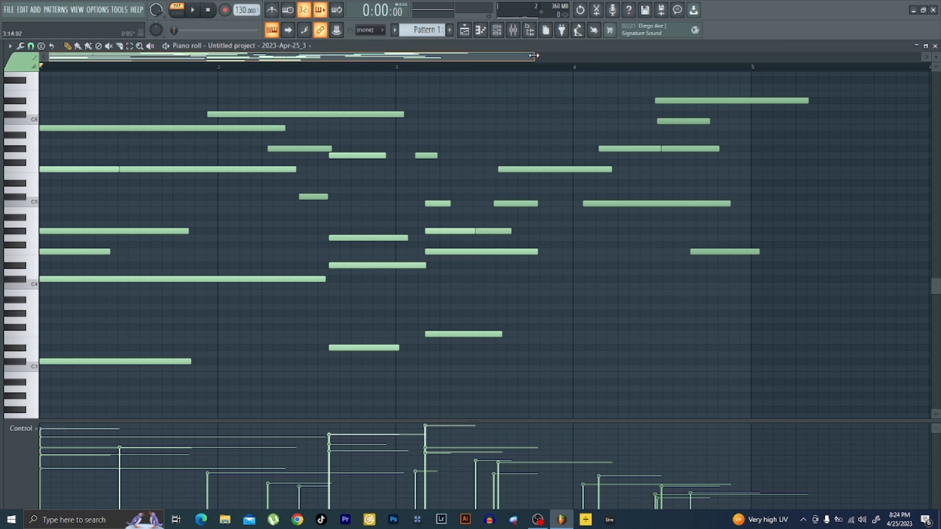
{"action": "left_click_drag", "start_coordinate": [536, 55], "coordinate": [358, 55]}
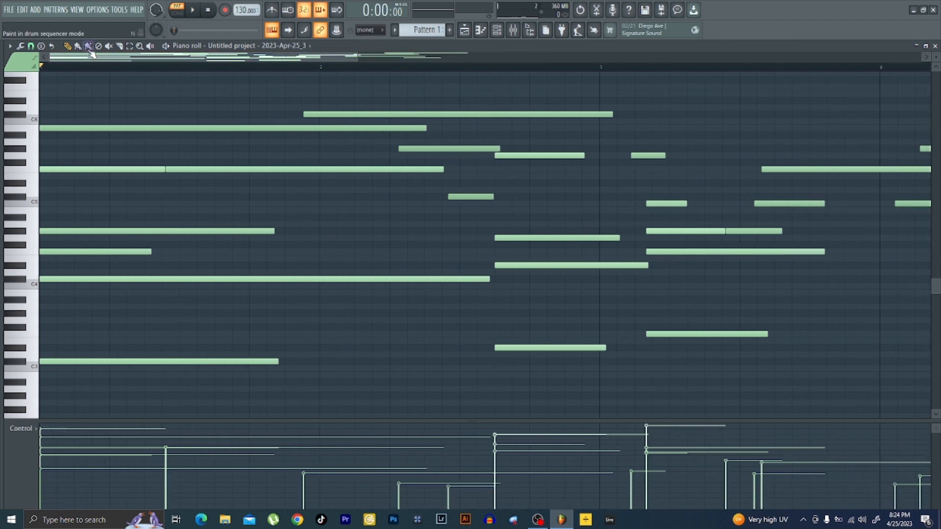
{"action": "left_click", "coordinate": [121, 47]}
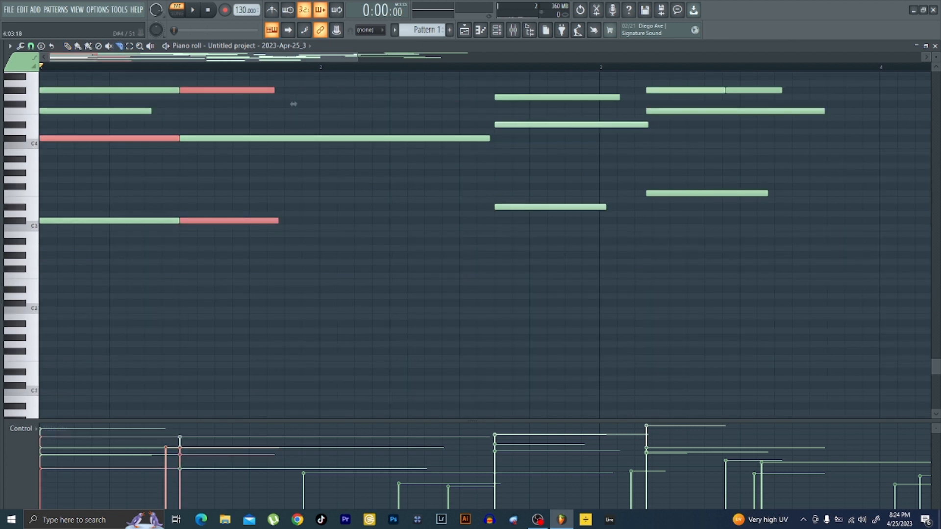
{"action": "scroll", "coordinate": [528, 125], "scroll_direction": "up", "scroll_amount": 10}
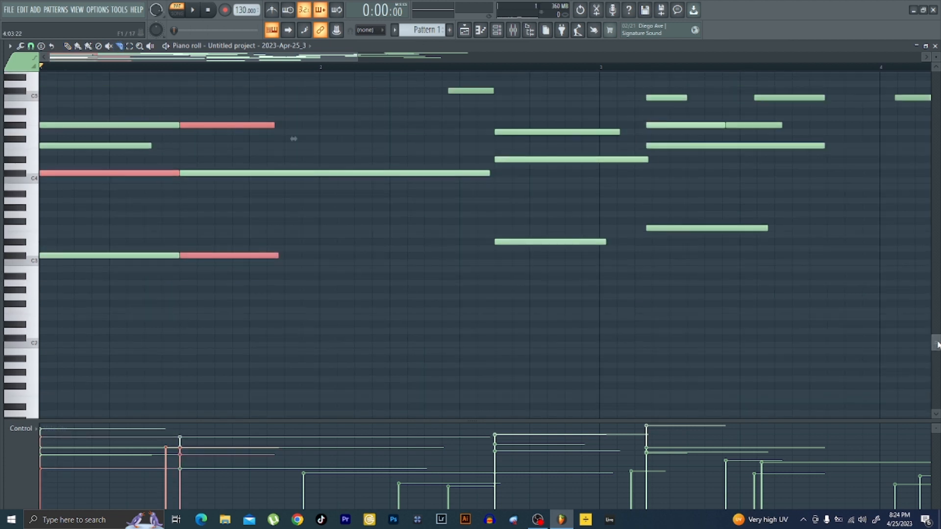
- Switch back to the Draw tool and audition the piano keys matching the first chord's notes, from highest to lowest
{"action": "left_click", "coordinate": [67, 47]}
{"action": "left_click", "coordinate": [70, 183]}
{"action": "left_click", "coordinate": [69, 176]}
{"action": "left_click", "coordinate": [32, 183]}
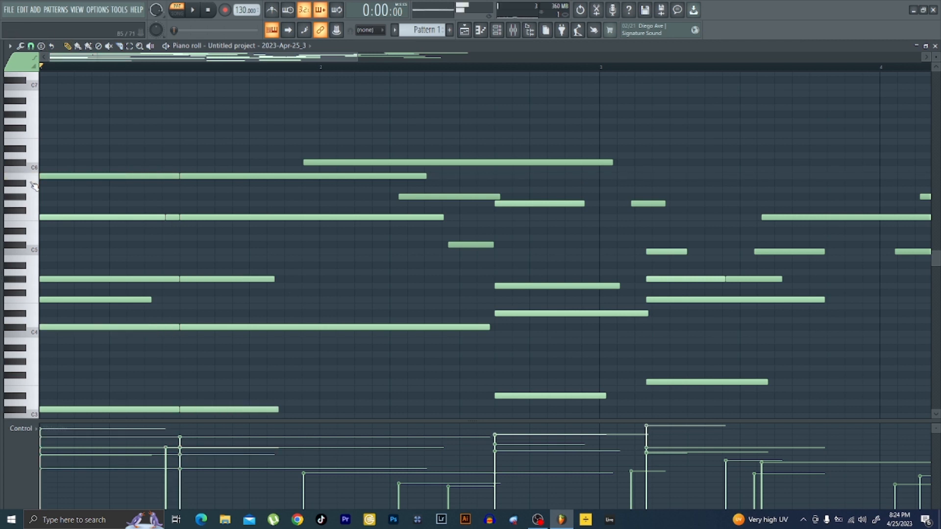
{"action": "left_click", "coordinate": [35, 220]}
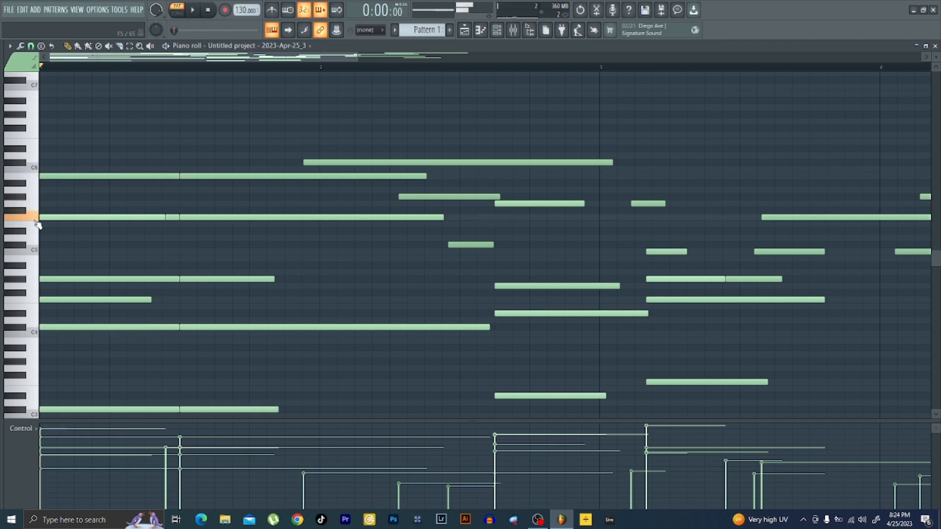
{"action": "left_click", "coordinate": [24, 285]}
{"action": "left_click", "coordinate": [28, 413]}
{"action": "left_click_drag", "start_coordinate": [935, 259], "coordinate": [930, 293]}
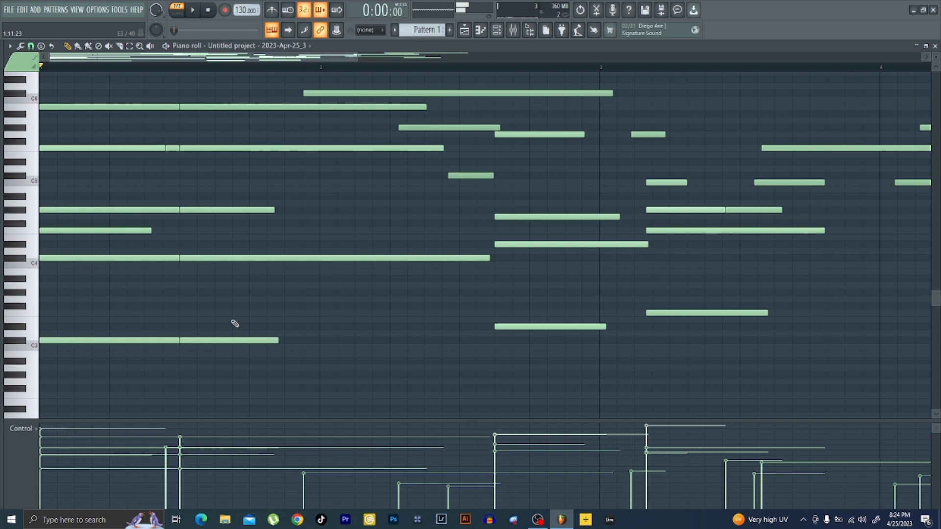
{"action": "left_click", "coordinate": [101, 257]}
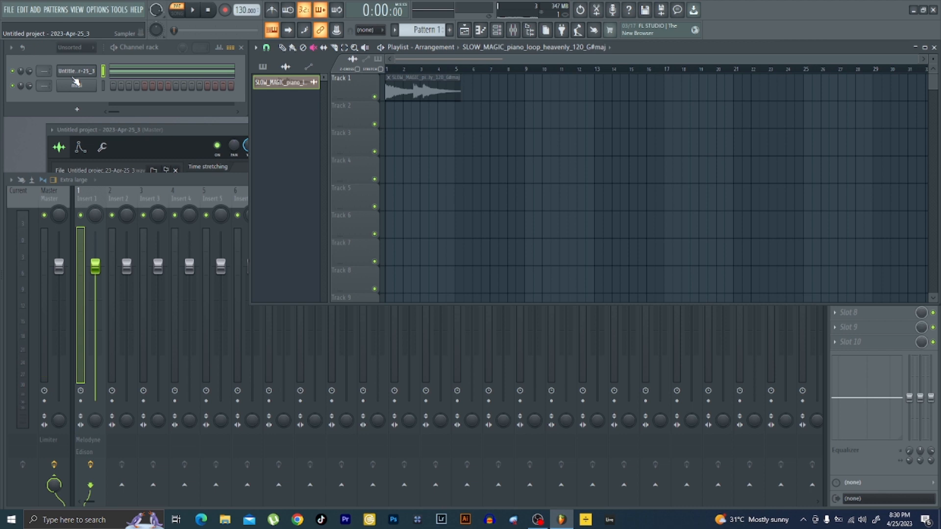
- Play back the cleaned-up chord pattern in the sampled note channel's piano roll
{"action": "left_click", "coordinate": [157, 74]}
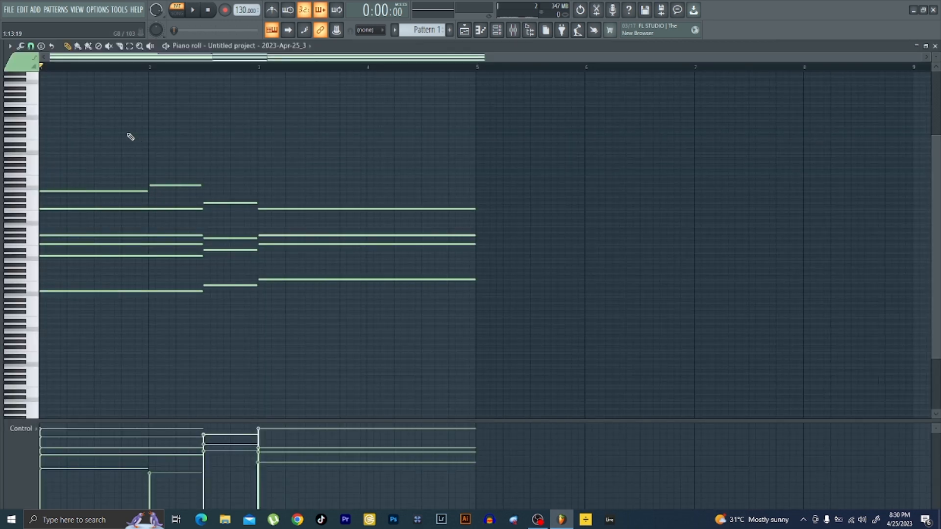
{"action": "key", "text": "space"}
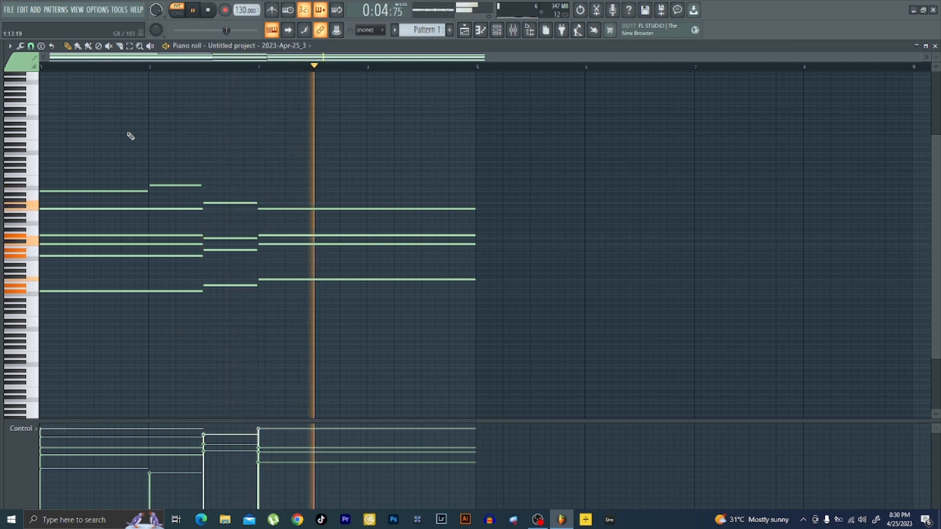
{"action": "key", "text": "space"}
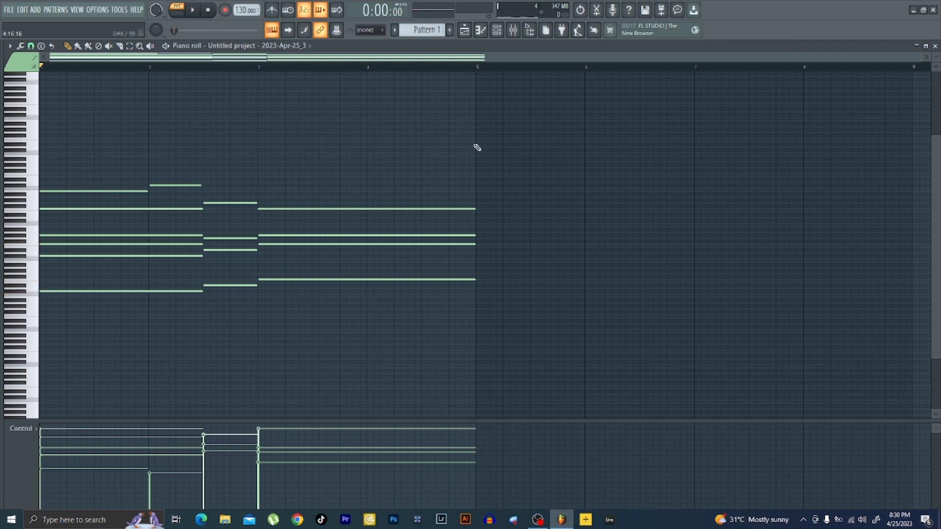
{"action": "left_click", "coordinate": [935, 46]}
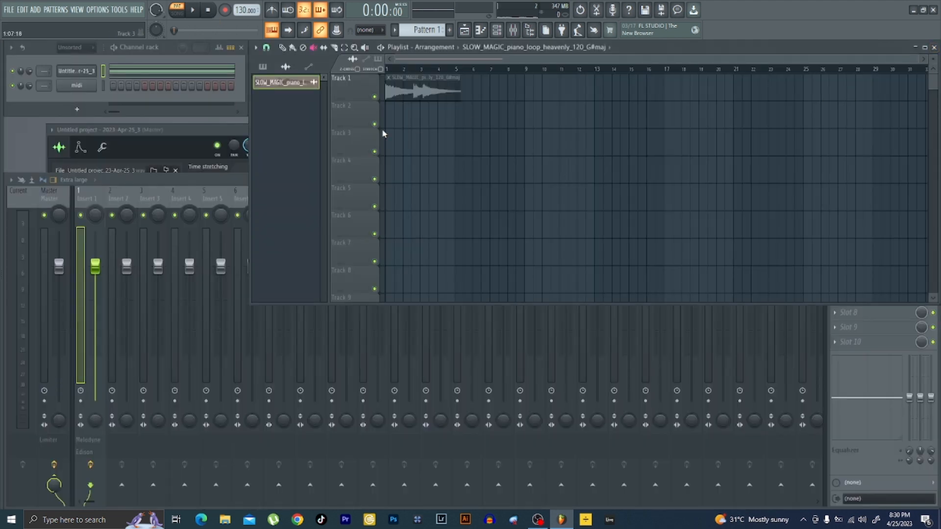
- Open the sampled note's channel settings, move the window clear of the channel rack and preview the sample
{"action": "left_click", "coordinate": [77, 72]}
{"action": "left_click_drag", "start_coordinate": [145, 131], "coordinate": [446, 125]}
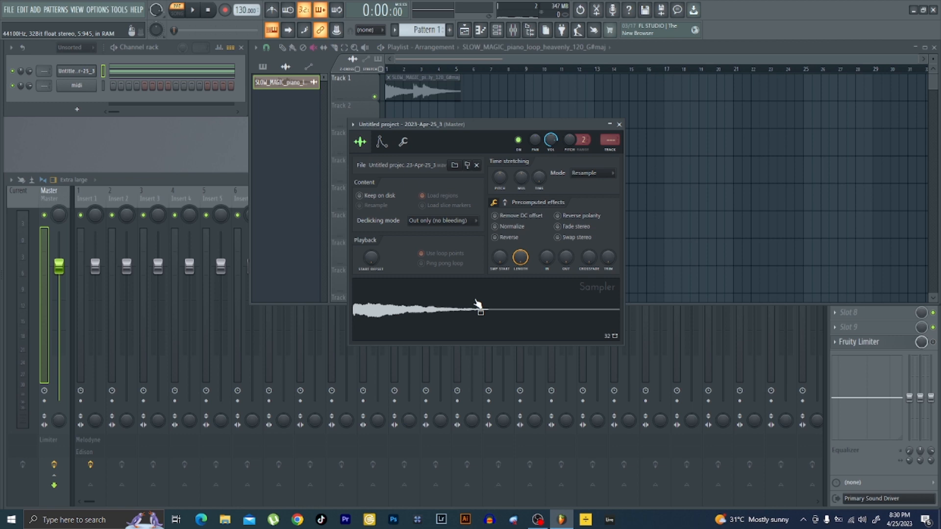
{"action": "left_click", "coordinate": [447, 321]}
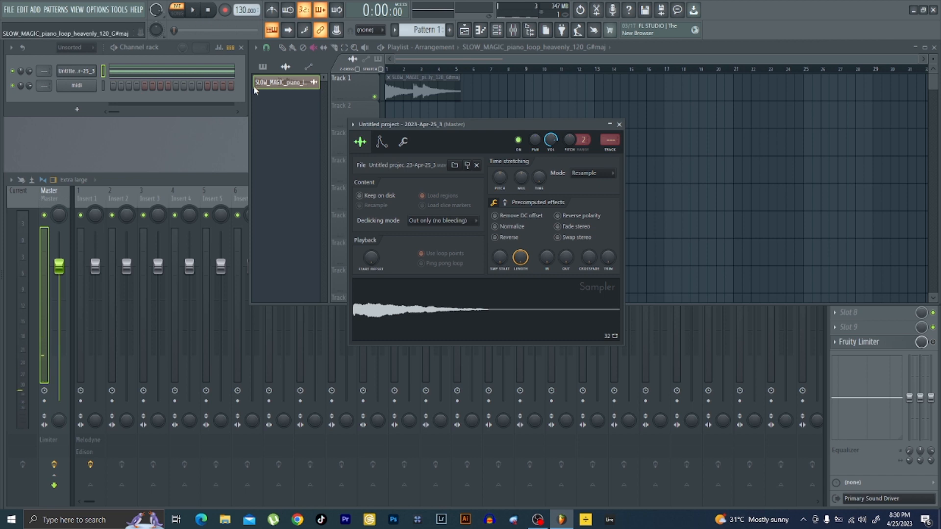
- Adjust the attack of the sampler channel's volume envelope
{"action": "left_click", "coordinate": [381, 142]}
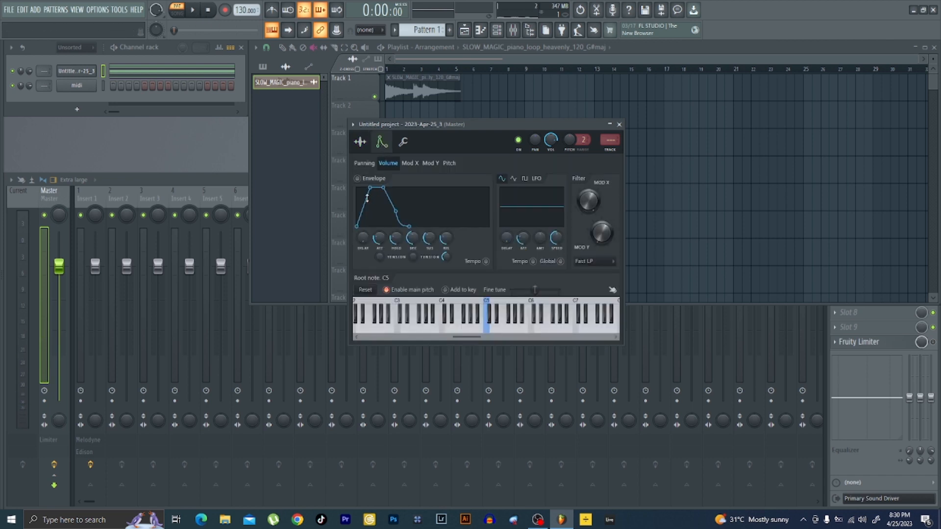
{"action": "left_click_drag", "start_coordinate": [379, 238], "coordinate": [381, 261]}
{"action": "left_click_drag", "start_coordinate": [376, 200], "coordinate": [370, 201]}
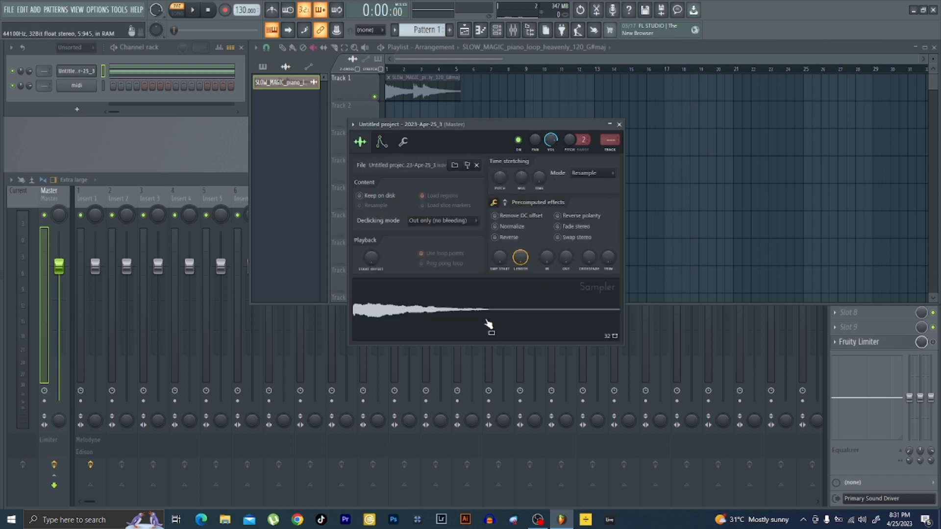
- Preview the sample in the channel settings and open the sampled note channel's piano roll
{"action": "left_click", "coordinate": [487, 322]}
{"action": "left_click", "coordinate": [485, 313]}
{"action": "key", "text": "F7"}
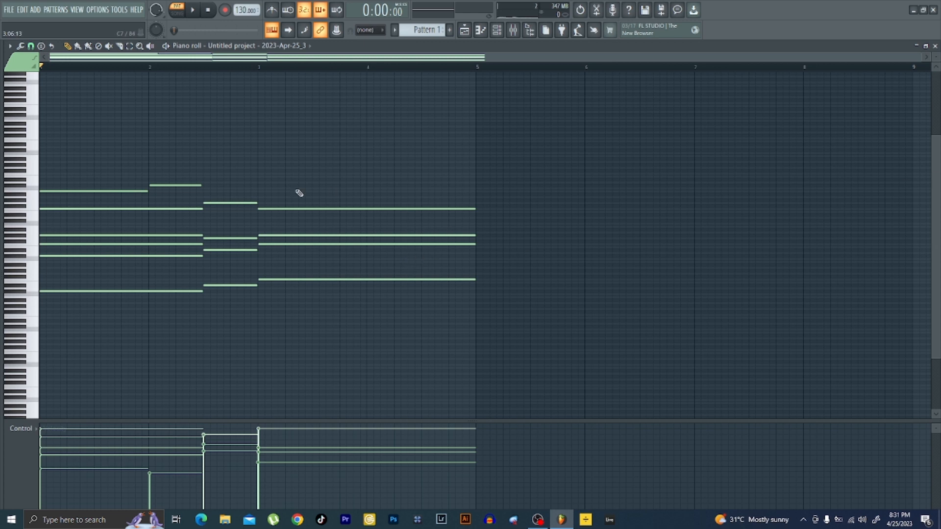
- Transpose all the chord notes down one octave and play the pattern back
{"action": "key", "text": "ctrl+Down"}
{"action": "key", "text": "space"}
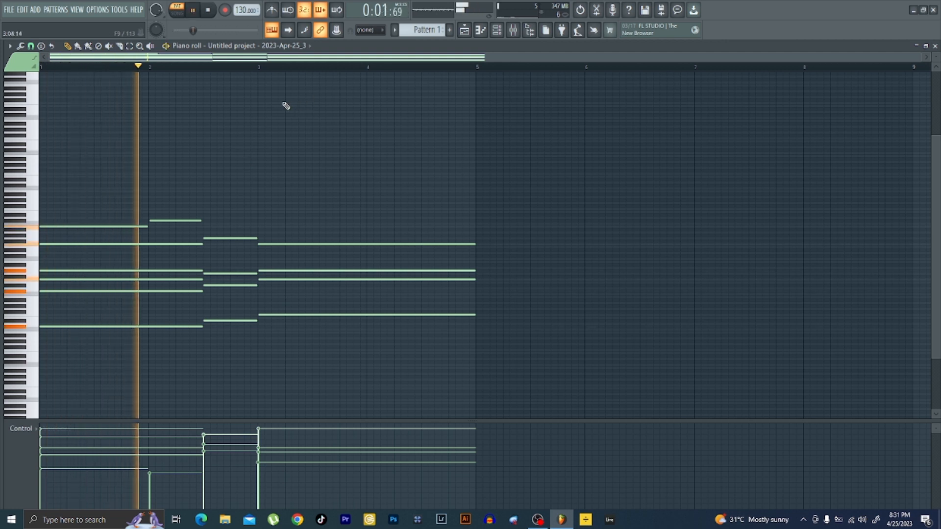
{"action": "key", "text": "space"}
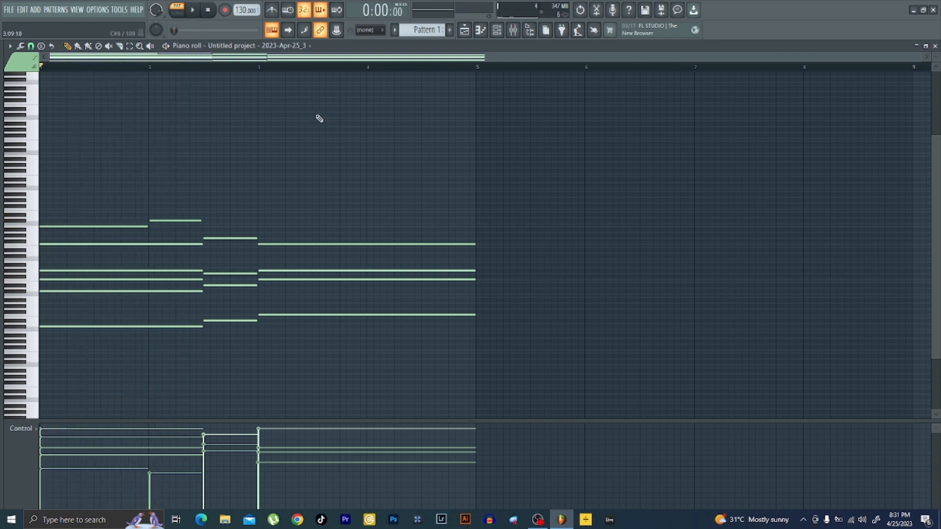
- Transpose all the chord notes up five semitones and play the pattern back
{"action": "key", "text": "shift+Up"}
{"action": "key", "text": "shift+Up"}
{"action": "key", "text": "shift+Up"}
{"action": "key", "text": "shift+Up"}
{"action": "key", "text": "shift+Up"}
{"action": "key", "text": "space"}
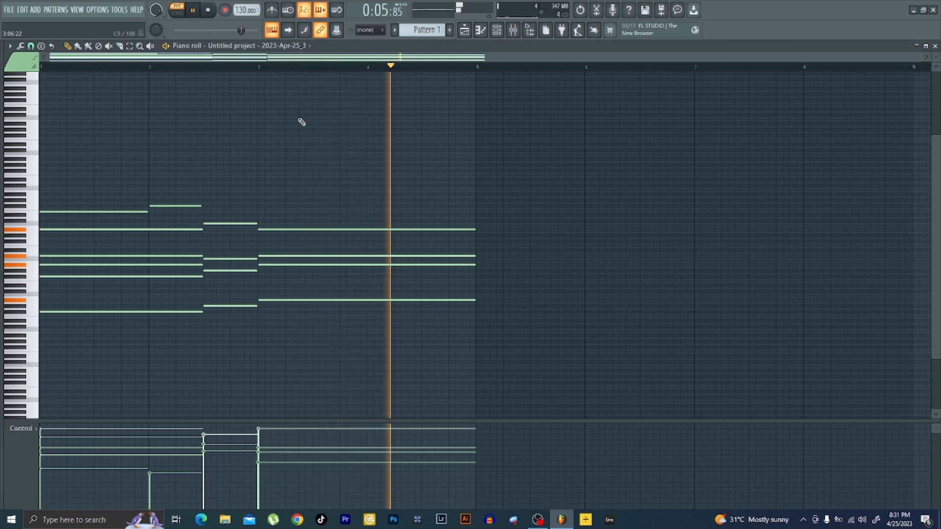
{"action": "key", "text": "space"}
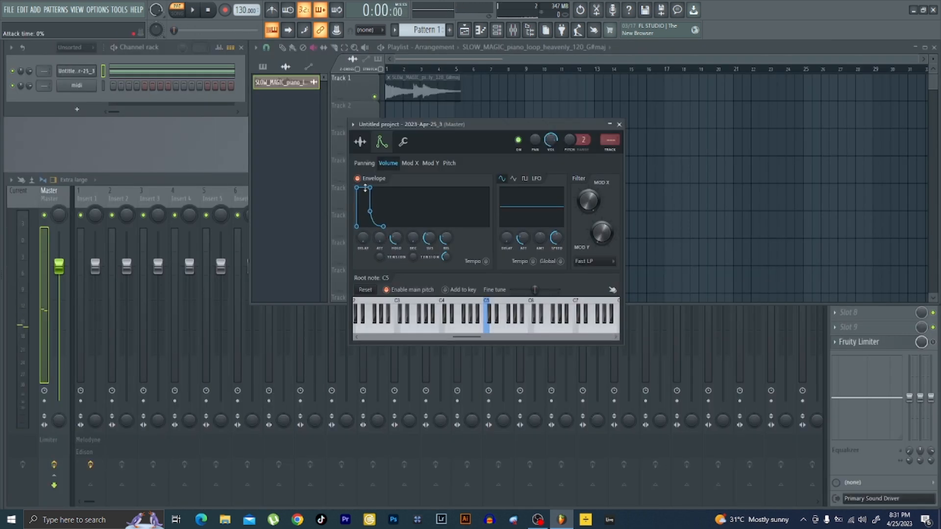
- Lengthen the hold stage of the sampler channel's volume envelope and play the chord pattern
{"action": "left_click_drag", "start_coordinate": [368, 188], "coordinate": [395, 188]}
{"action": "key", "text": "space"}
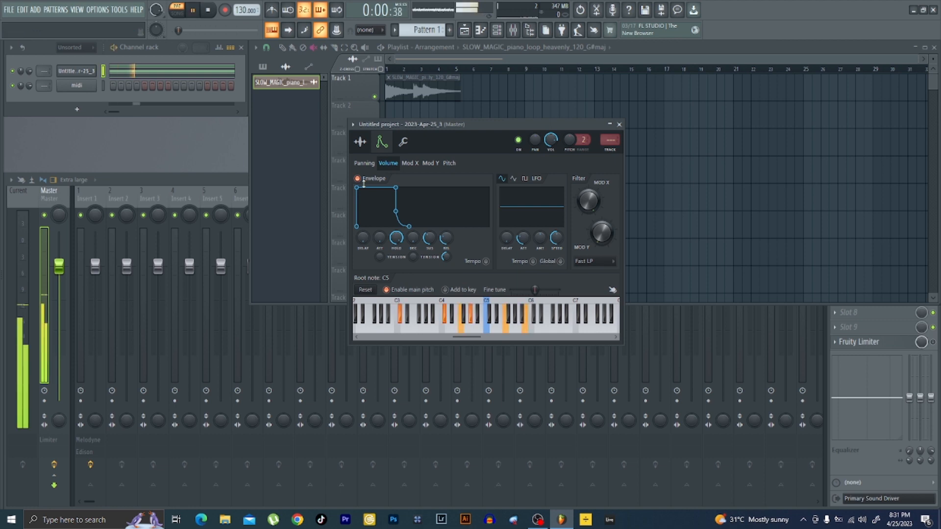